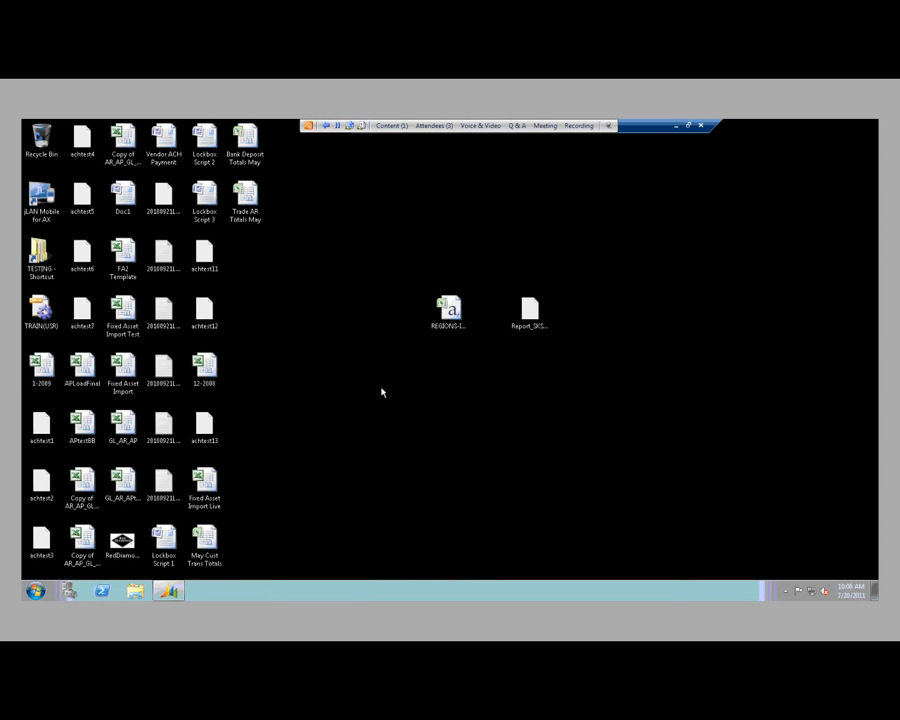
Examine the raw lockbox text file 20100921LockboxTrainS1 in a maximized Notepad window and close it
{"action": "double_click", "coordinate": [167, 376]}
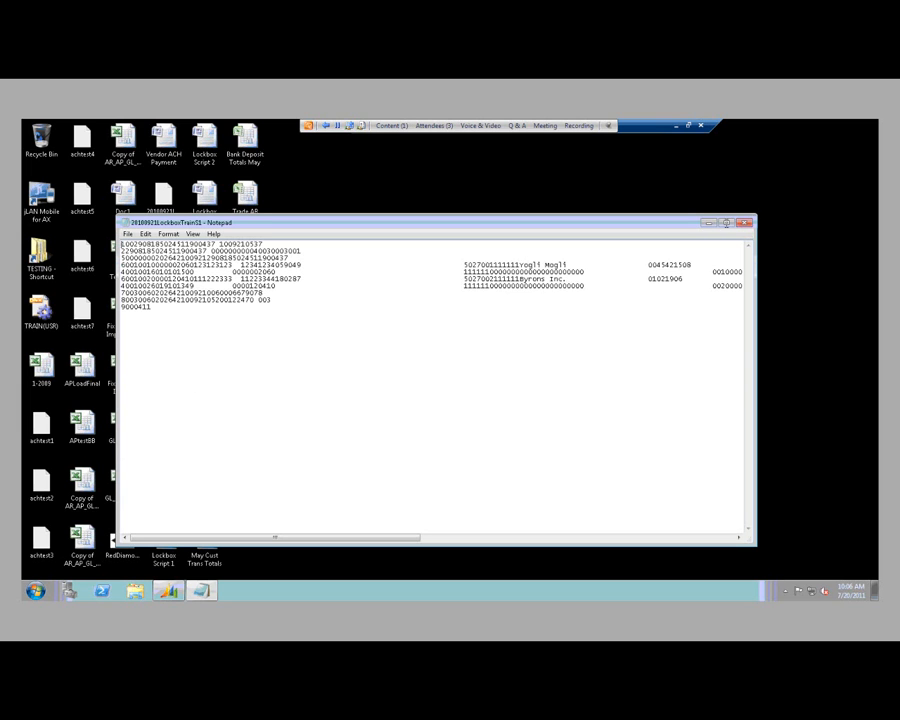
{"action": "left_click", "coordinate": [727, 223]}
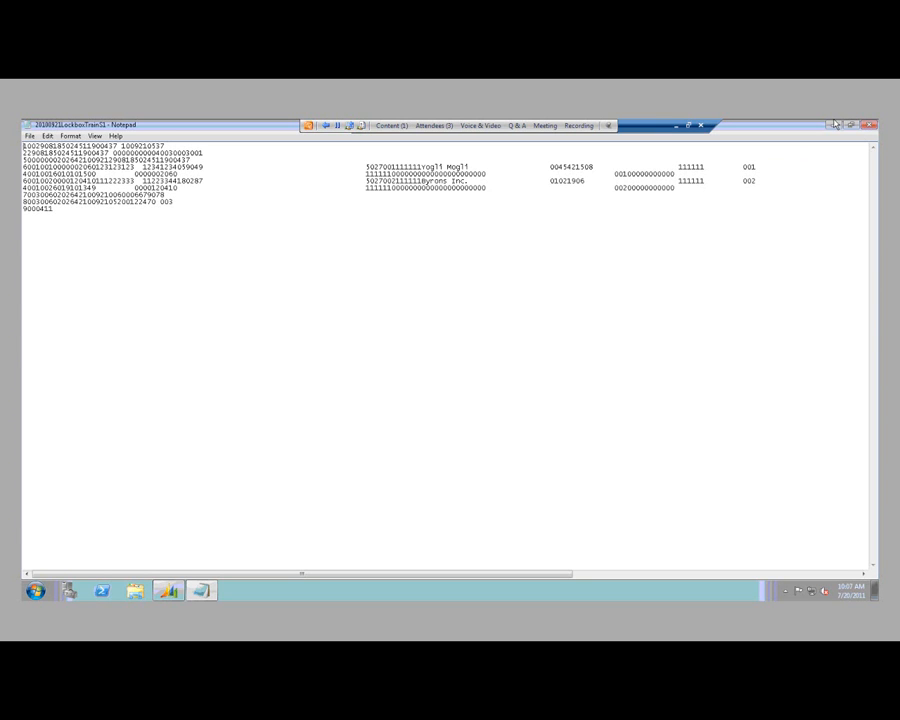
{"action": "left_click", "coordinate": [871, 128]}
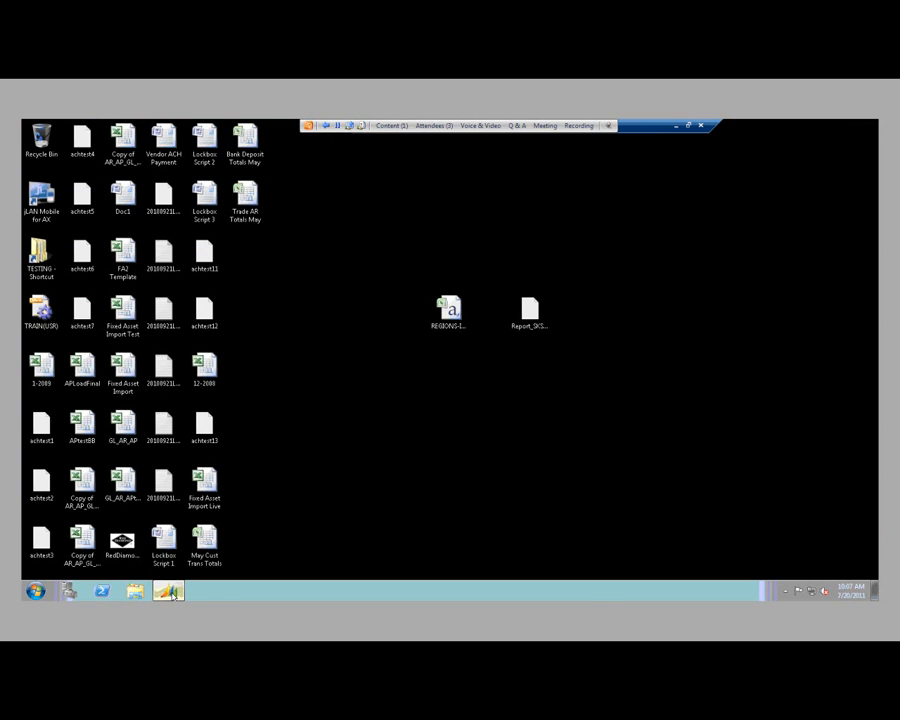
Switch to Microsoft Dynamics AX and open the Lockbox payments form of Accounts receivable
{"action": "left_click", "coordinate": [169, 592]}
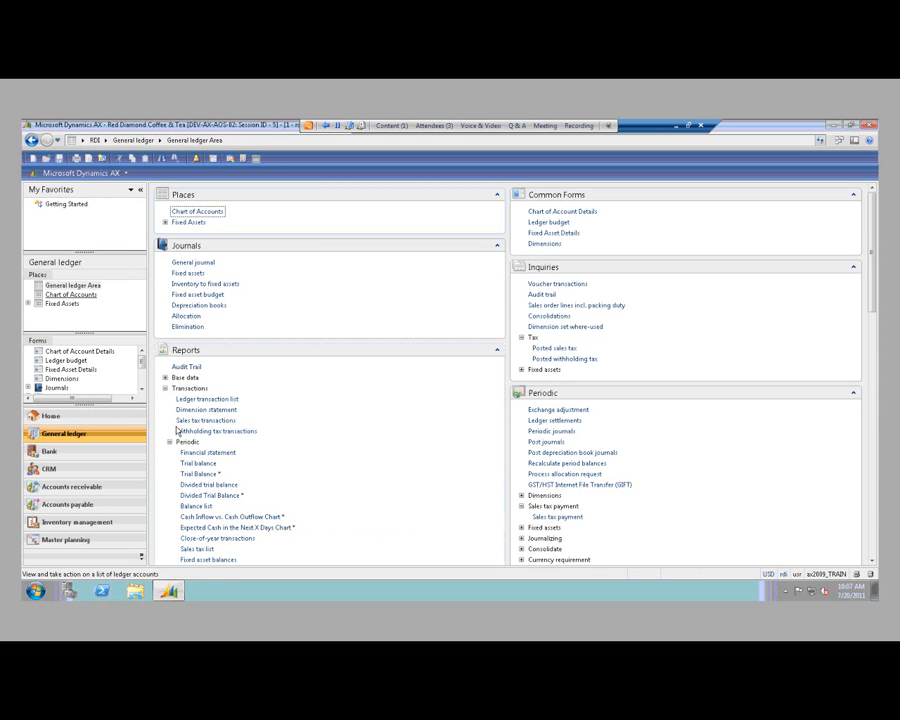
{"action": "left_click", "coordinate": [94, 488]}
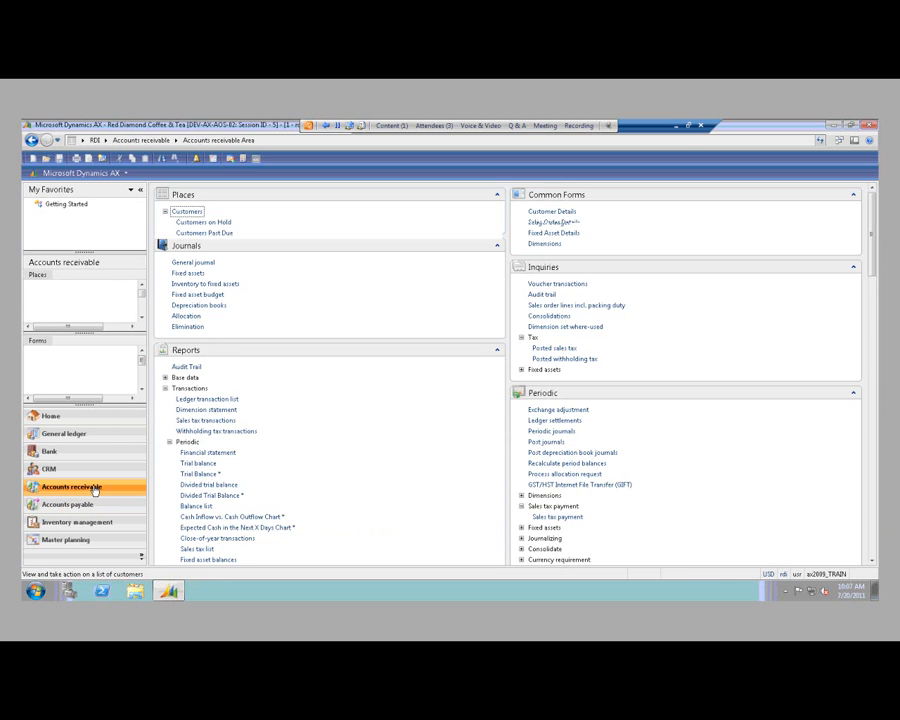
{"action": "scroll", "coordinate": [338, 518], "scroll_direction": "down", "scroll_amount": 2}
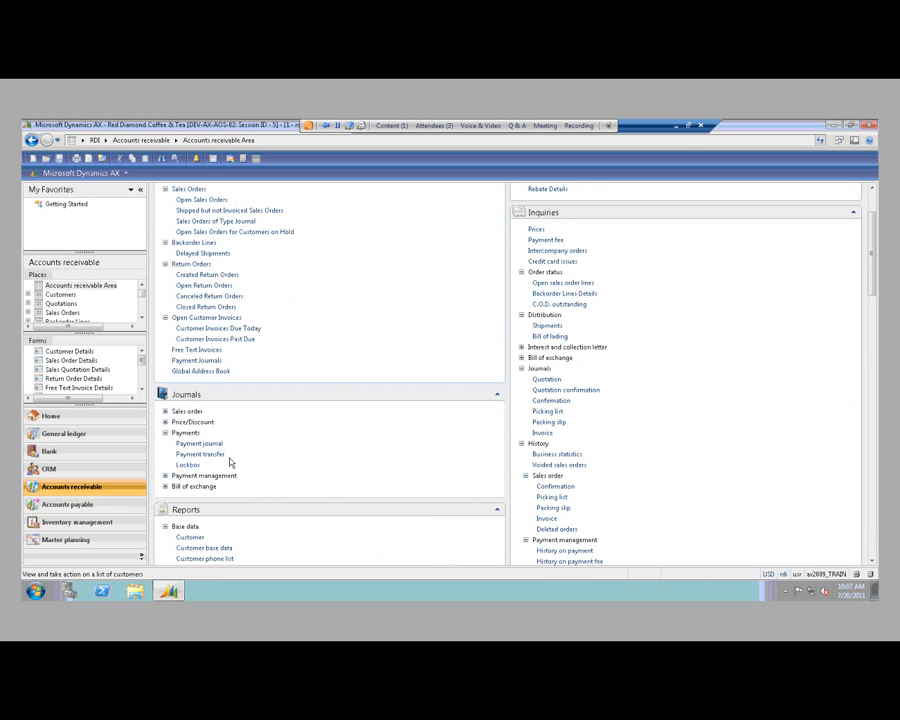
{"action": "left_click", "coordinate": [189, 466]}
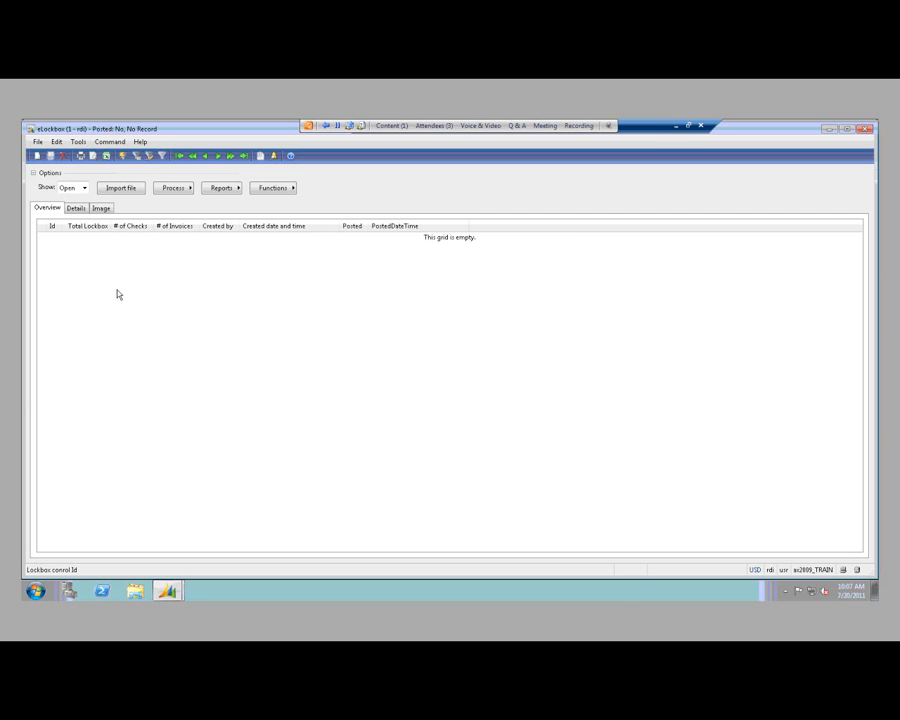
Import the lockbox file 20100921LockboxTrainS1 from the Desktop
{"action": "left_click", "coordinate": [130, 191]}
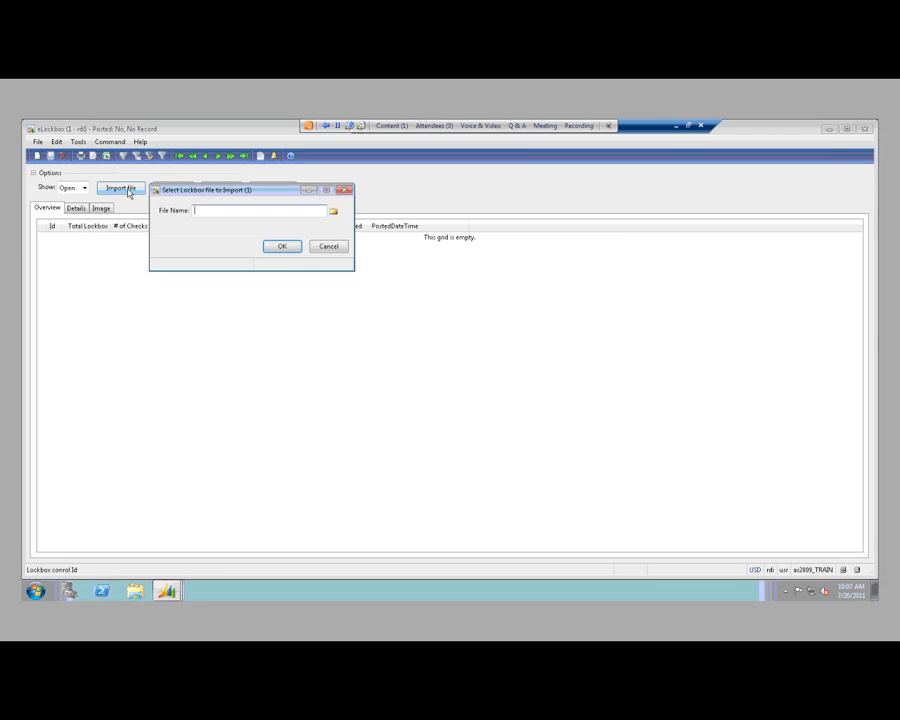
{"action": "left_click", "coordinate": [334, 212]}
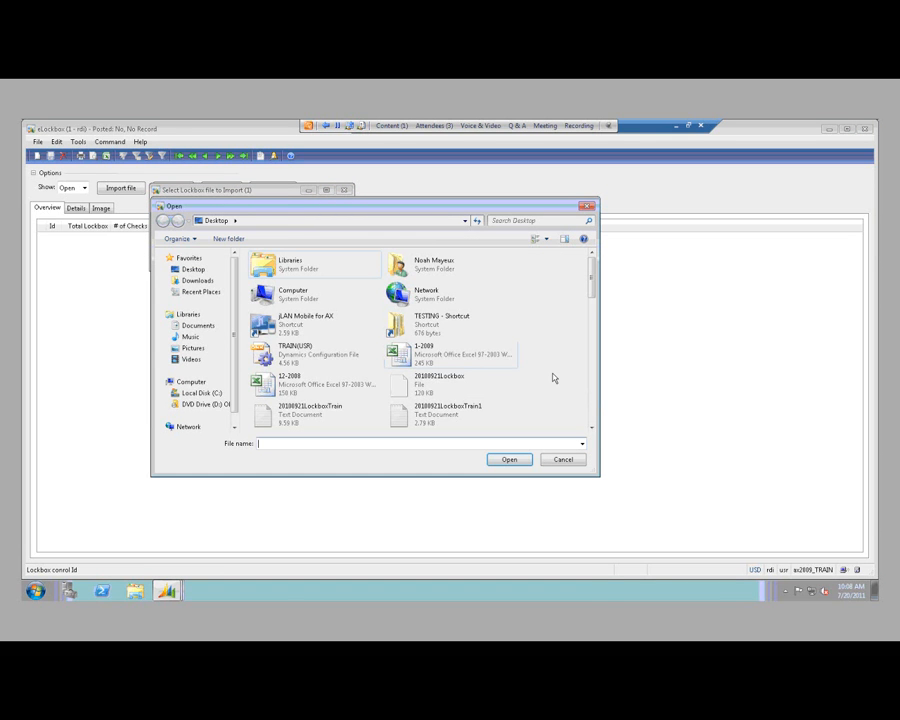
{"action": "scroll", "coordinate": [555, 378], "scroll_direction": "down", "scroll_amount": 3}
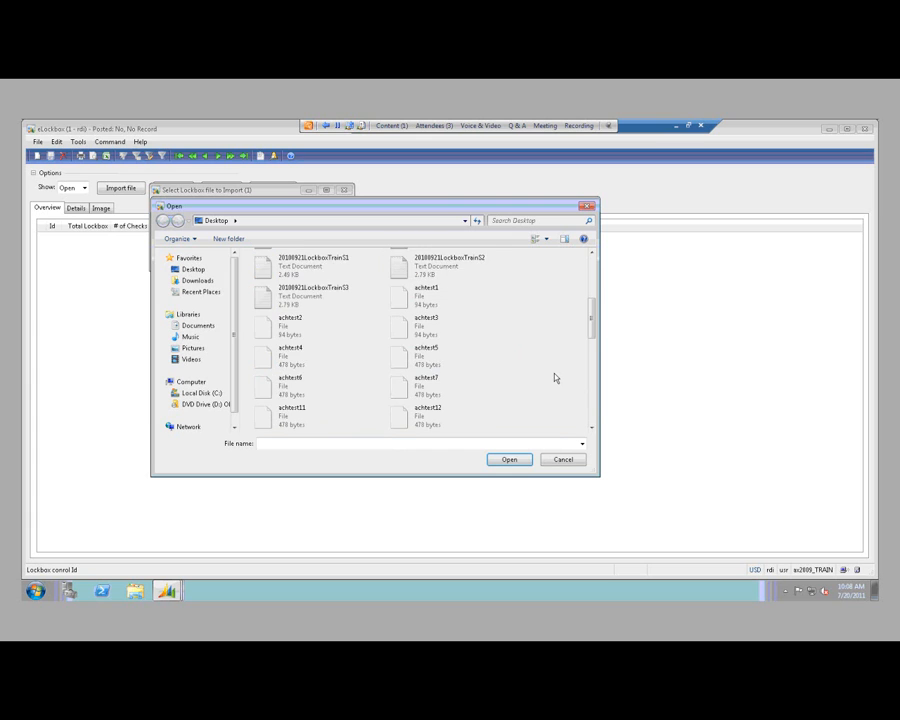
{"action": "scroll", "coordinate": [555, 378], "scroll_direction": "up", "scroll_amount": 2}
{"action": "left_click", "coordinate": [296, 353]}
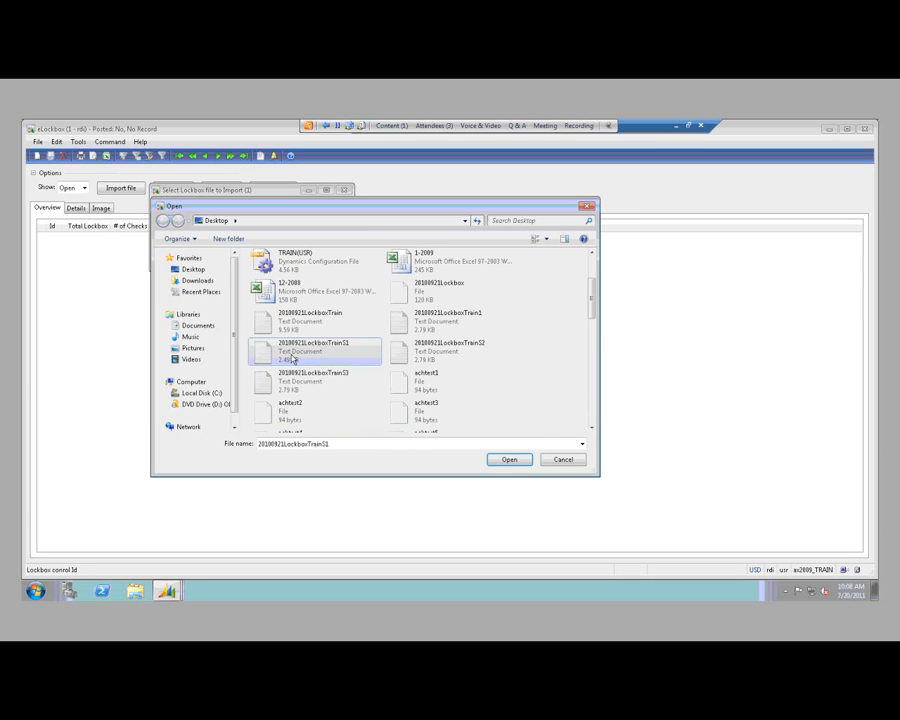
{"action": "left_click", "coordinate": [509, 460]}
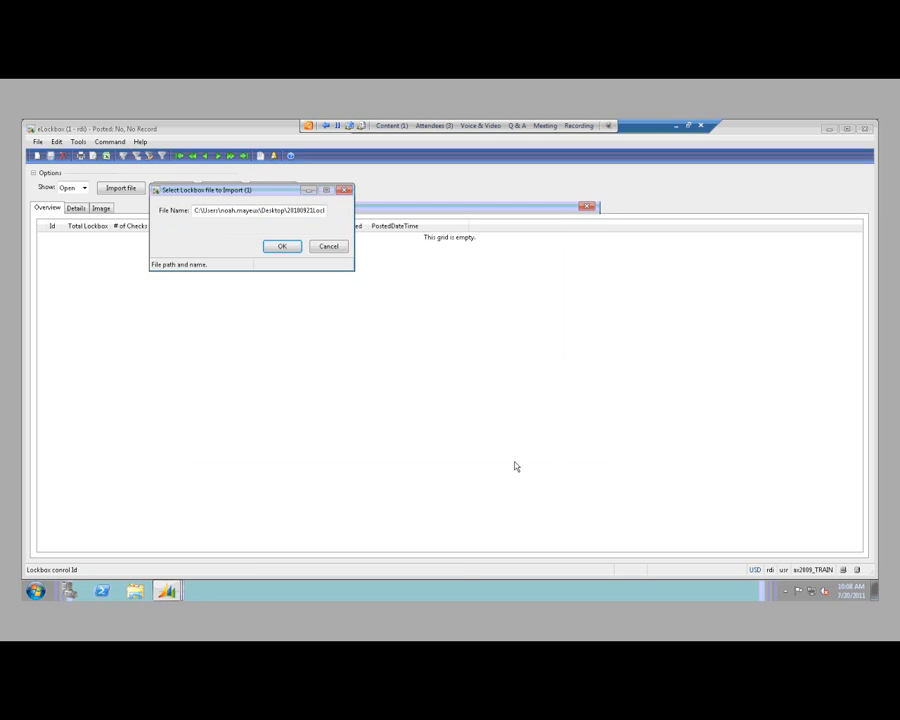
{"action": "left_click", "coordinate": [286, 250]}
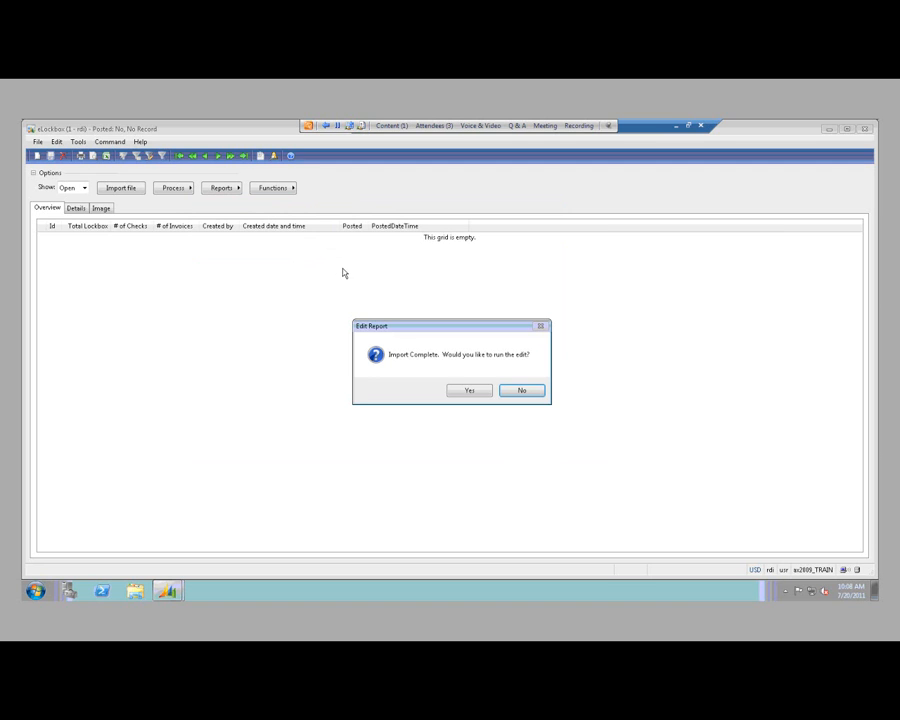
Run the Lockbox Edit Report for the imported file, review it, and close the messages and the report
{"action": "left_click", "coordinate": [474, 393]}
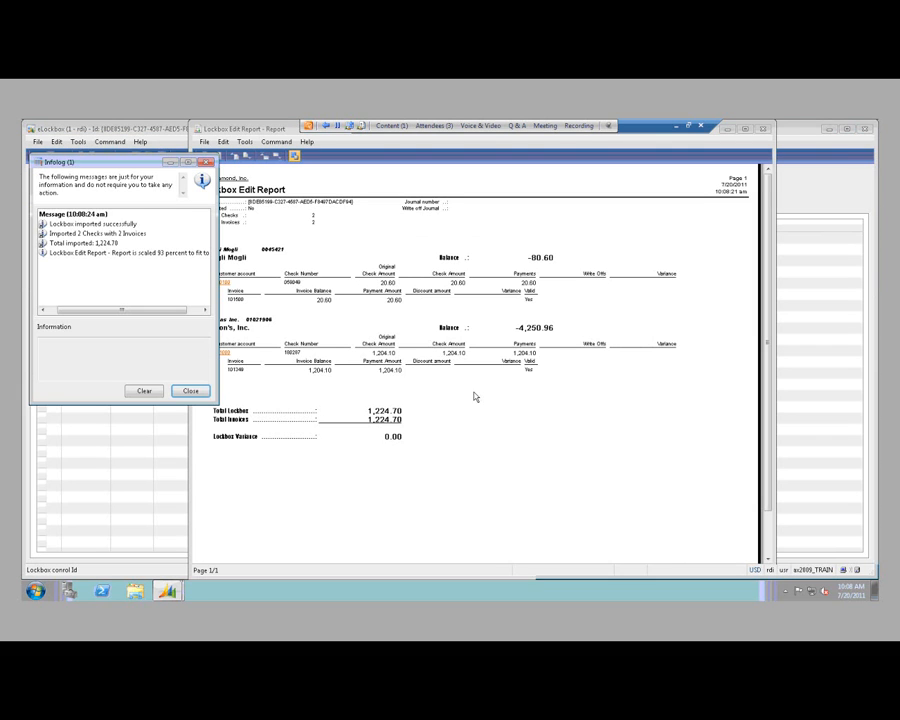
{"action": "left_click", "coordinate": [190, 389]}
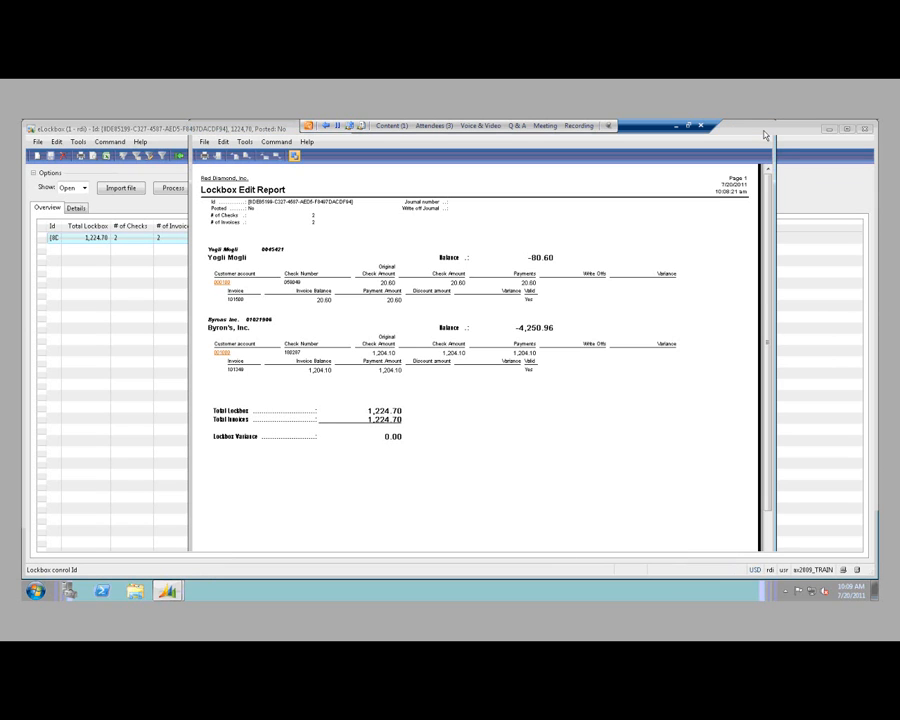
{"action": "left_click", "coordinate": [763, 133]}
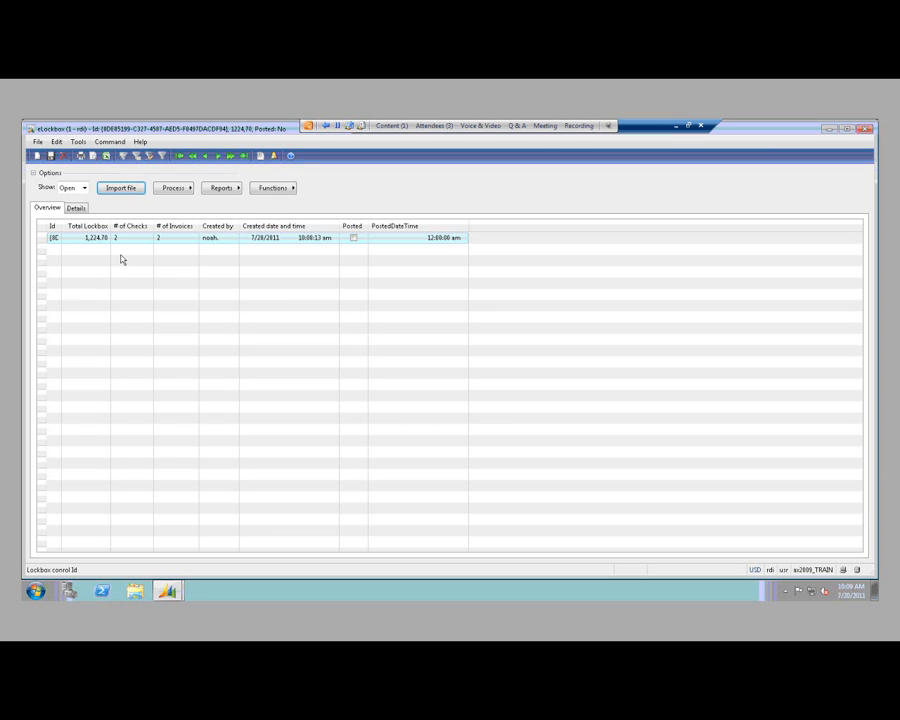
Show the check and invoice details of the imported lockbox and look over the available processing options
{"action": "left_click", "coordinate": [77, 209]}
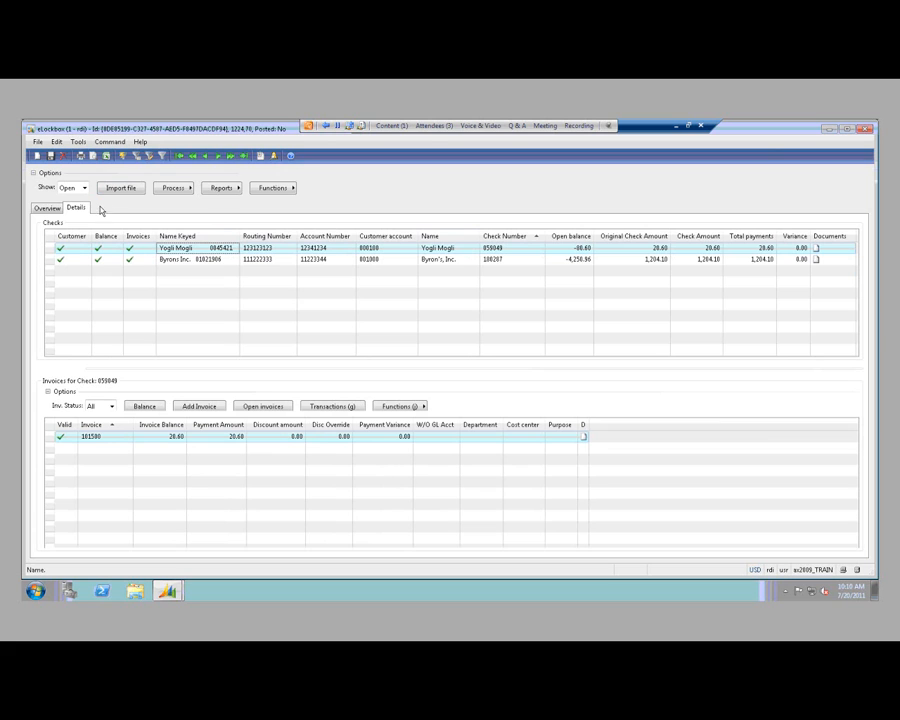
{"action": "left_click", "coordinate": [180, 192]}
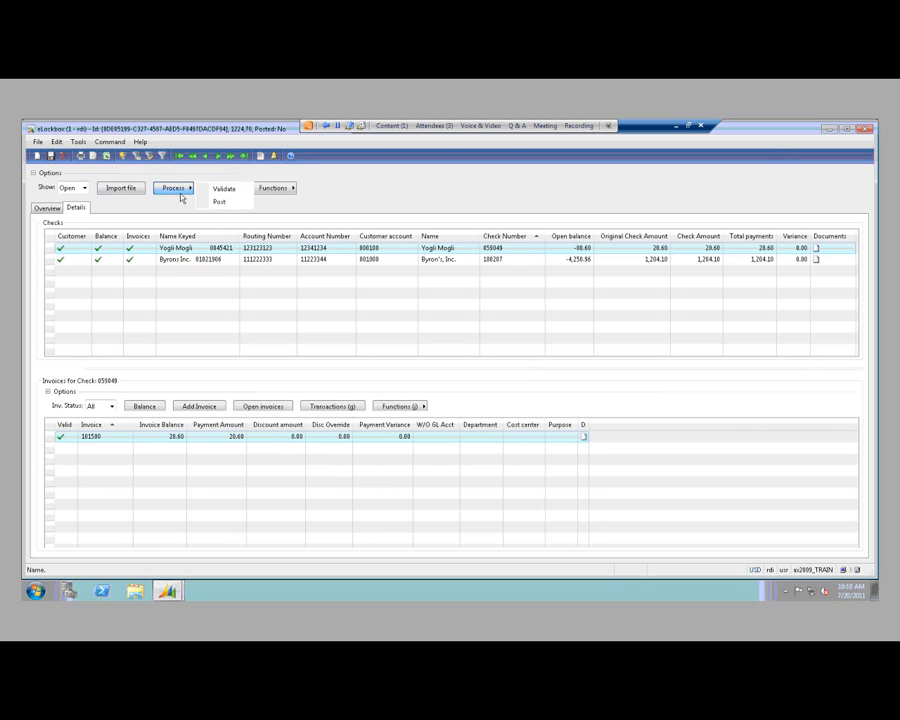
{"action": "left_click", "coordinate": [272, 208]}
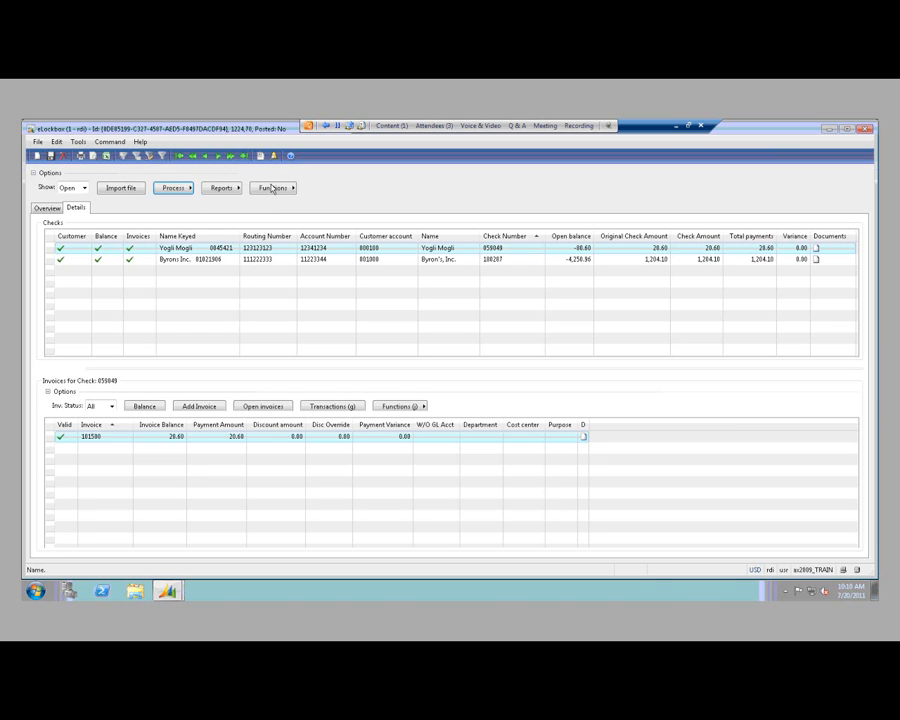
View the customer list from the lockbox functions, close it, and look over the remaining functions
{"action": "left_click", "coordinate": [274, 189]}
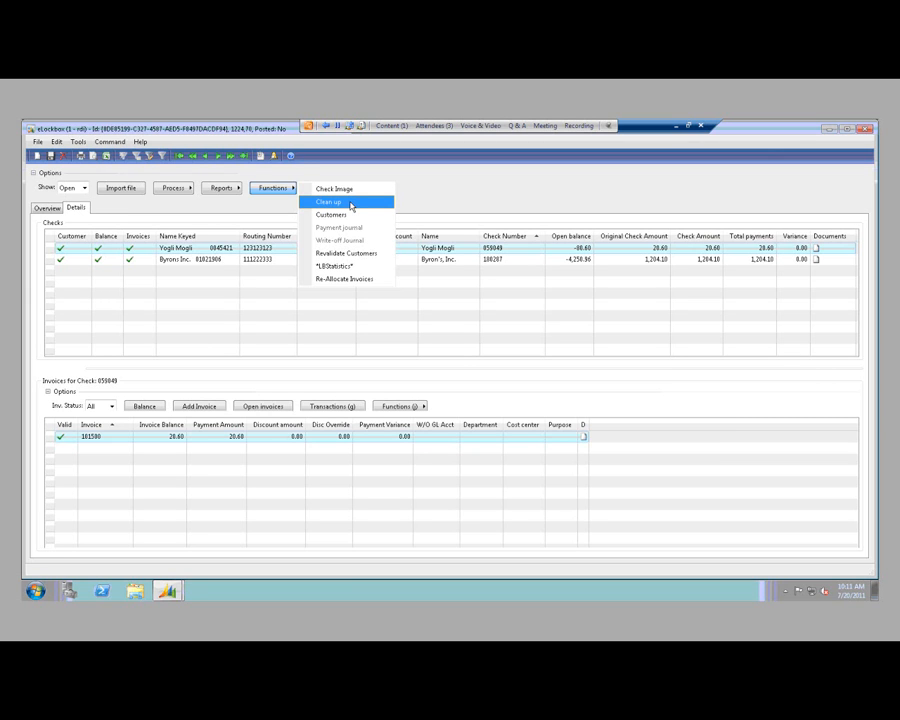
{"action": "left_click", "coordinate": [339, 215]}
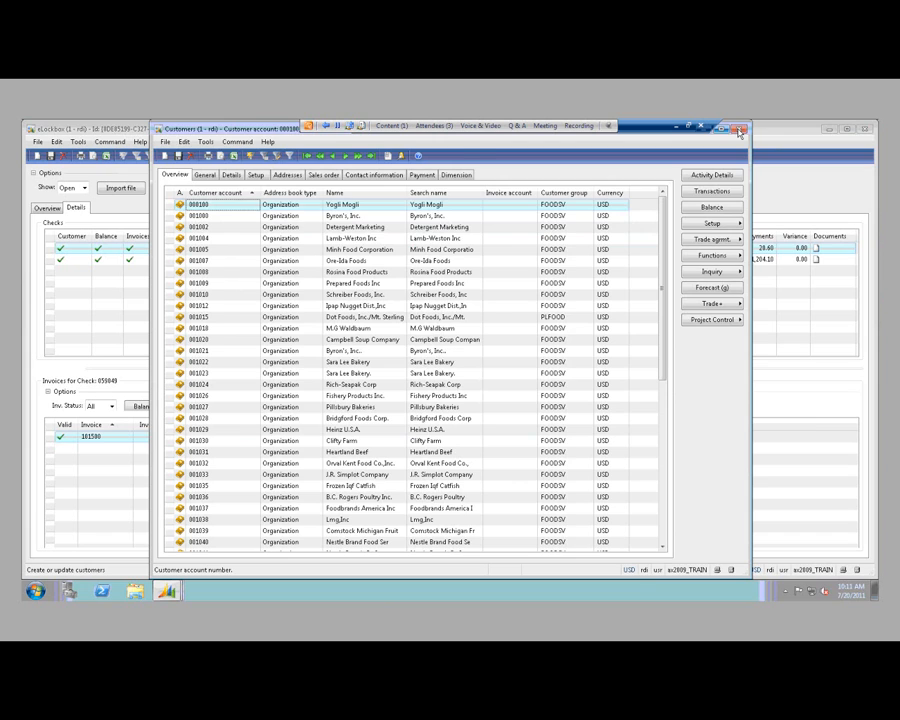
{"action": "left_click", "coordinate": [739, 132]}
{"action": "left_click", "coordinate": [291, 189]}
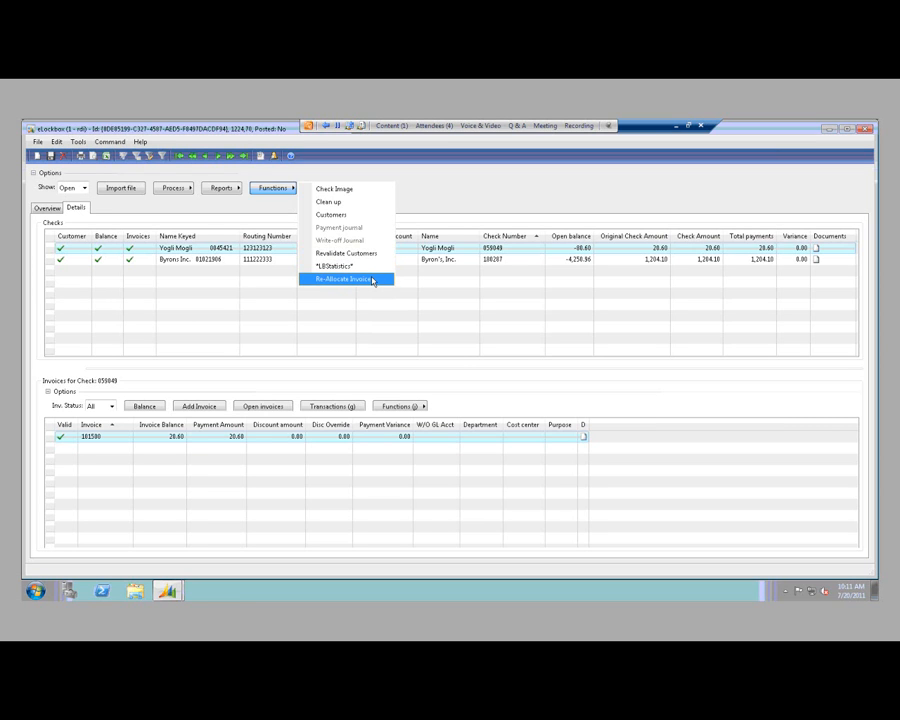
{"action": "left_click", "coordinate": [275, 321]}
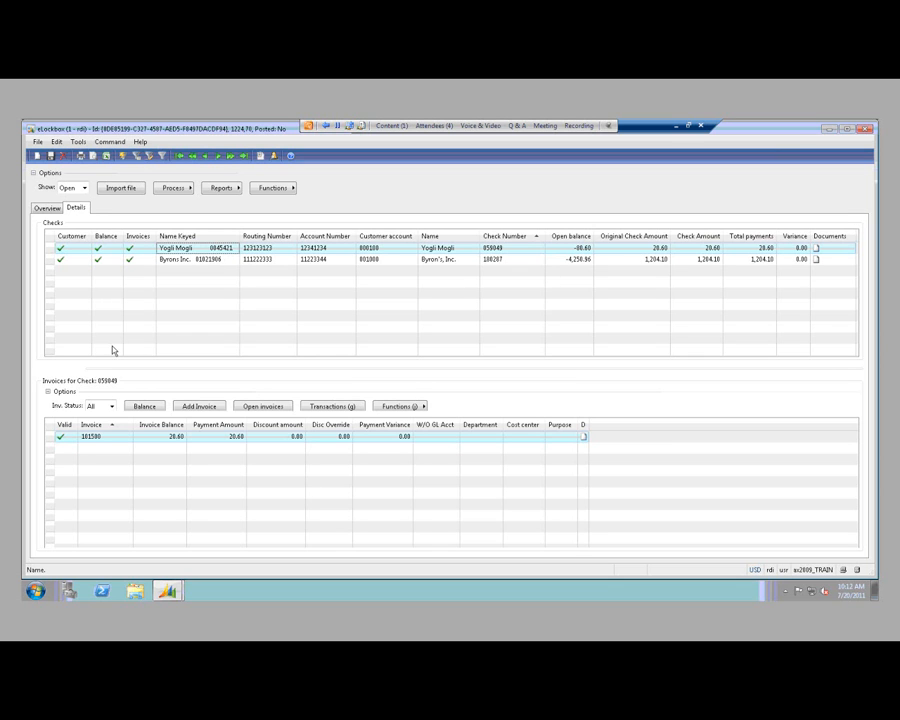
Compare the invoices of the two checks and view the customer balance for the Byron's, Inc. check
{"action": "left_click", "coordinate": [85, 257]}
{"action": "left_click", "coordinate": [85, 248]}
{"action": "left_click", "coordinate": [143, 261]}
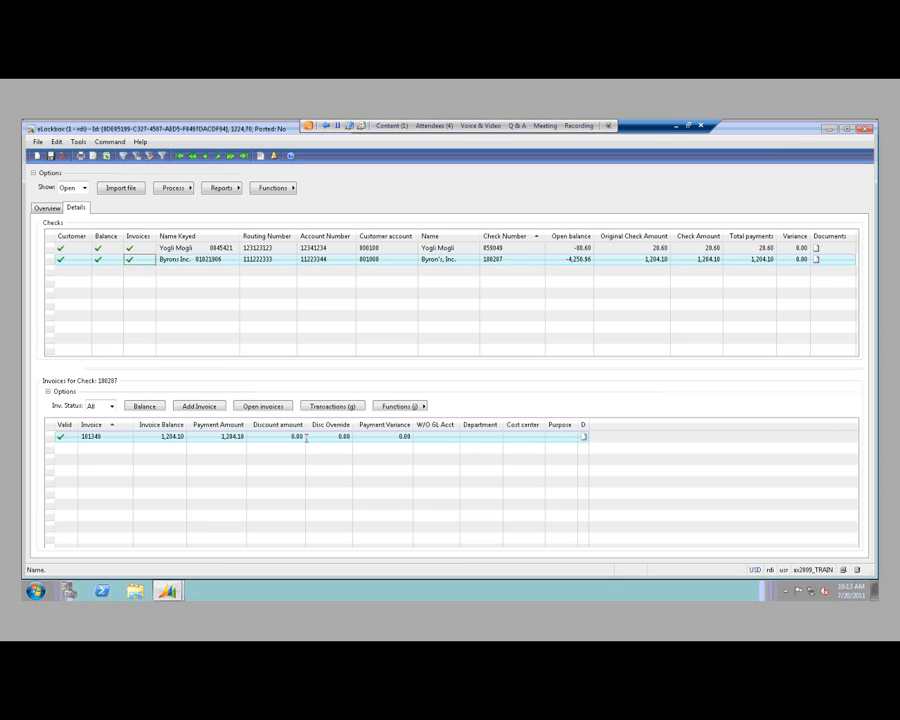
{"action": "left_click", "coordinate": [150, 408]}
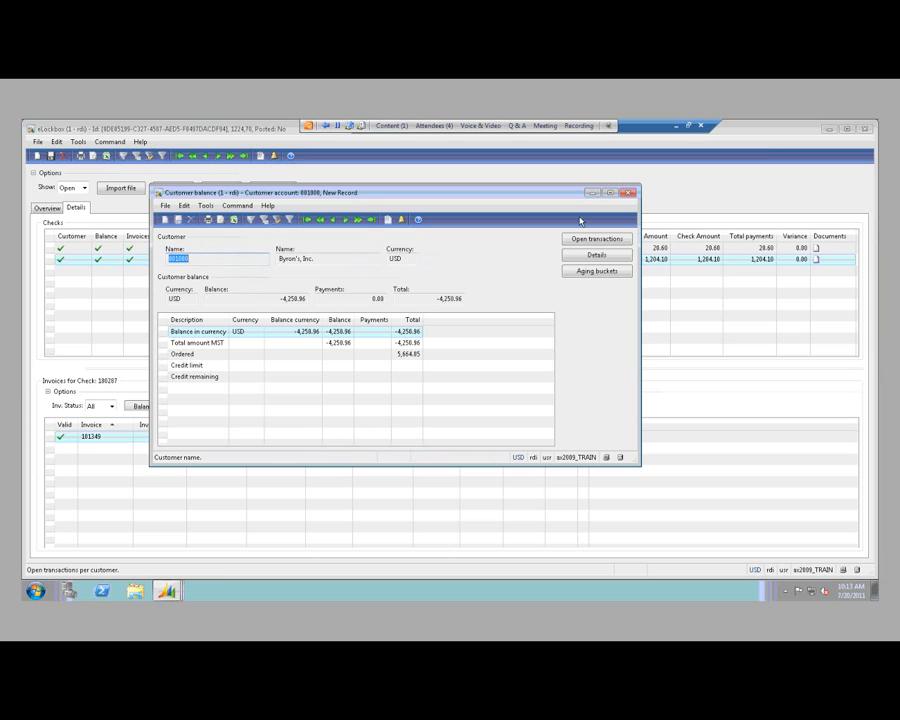
{"action": "left_click", "coordinate": [628, 194]}
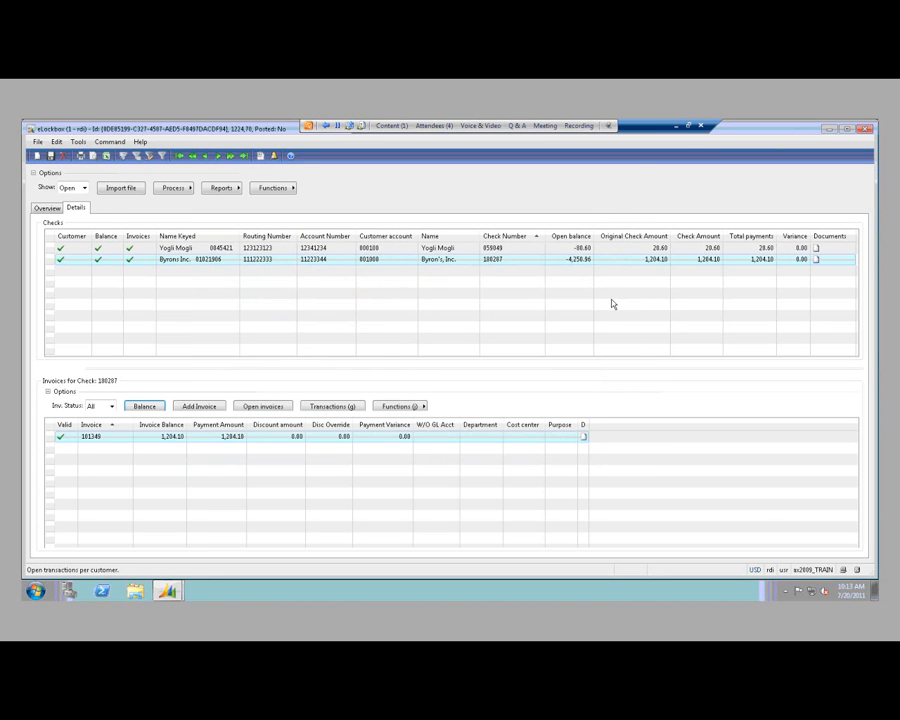
Add an empty invoice line to the Byron's, Inc. check, then delete that check record
{"action": "left_click", "coordinate": [199, 406]}
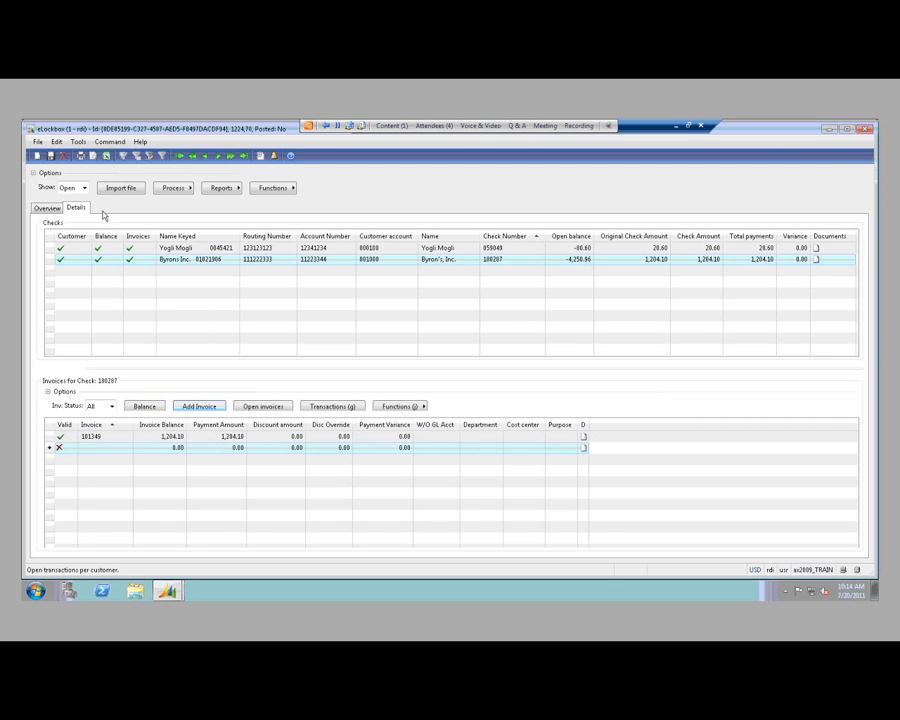
{"action": "left_click", "coordinate": [63, 156]}
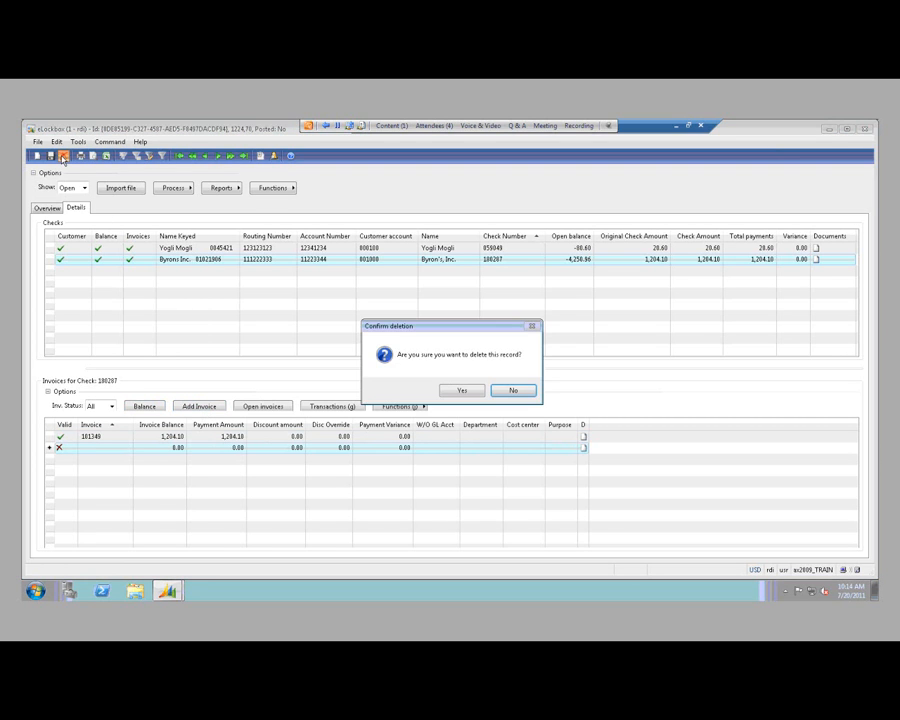
{"action": "left_click", "coordinate": [459, 389]}
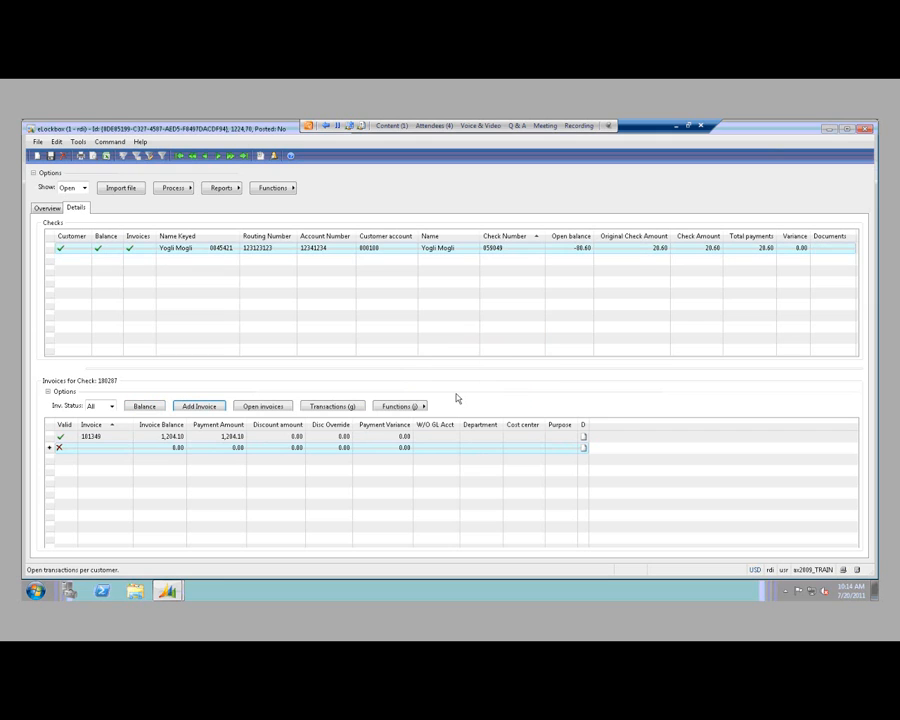
Review the open invoices and full transaction list for the Yogli Mogli check, and look over its invoice functions
{"action": "left_click", "coordinate": [275, 407]}
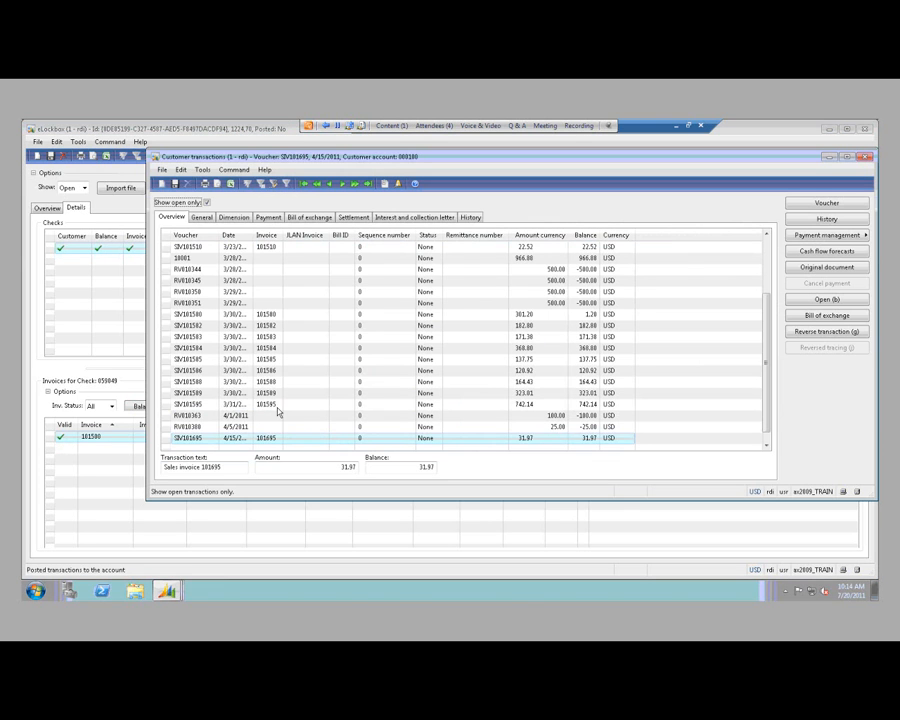
{"action": "left_click", "coordinate": [866, 158]}
{"action": "left_click", "coordinate": [336, 408]}
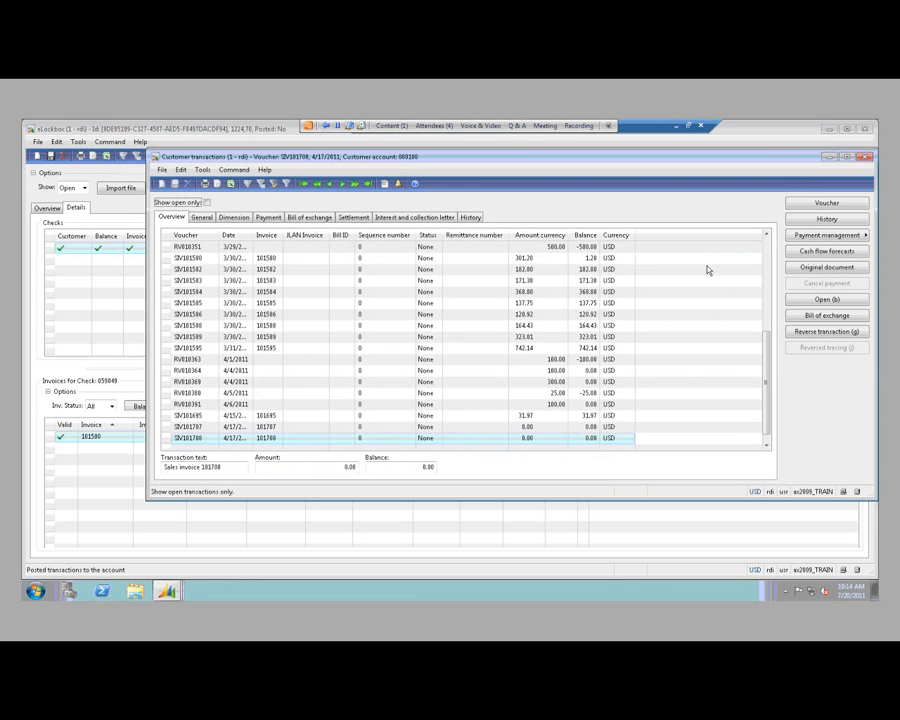
{"action": "left_click", "coordinate": [866, 158]}
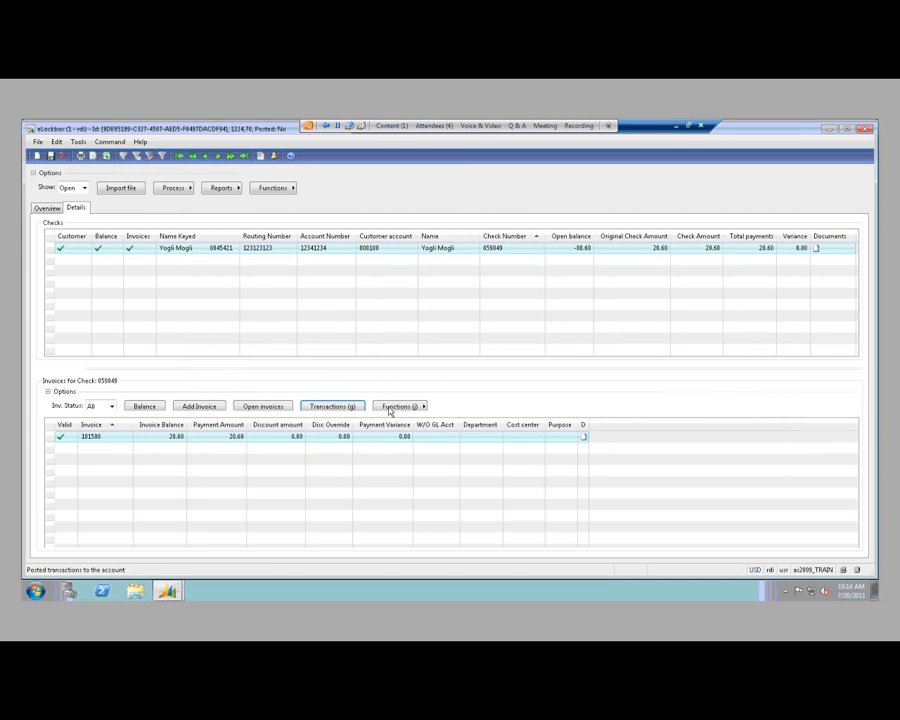
{"action": "left_click", "coordinate": [395, 407]}
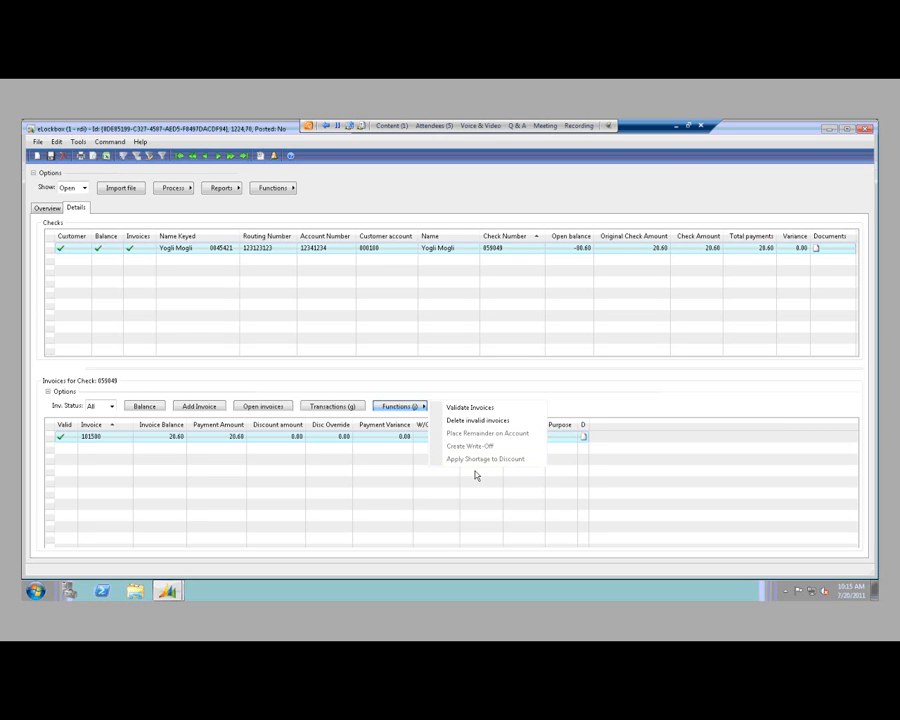
{"action": "left_click", "coordinate": [277, 382]}
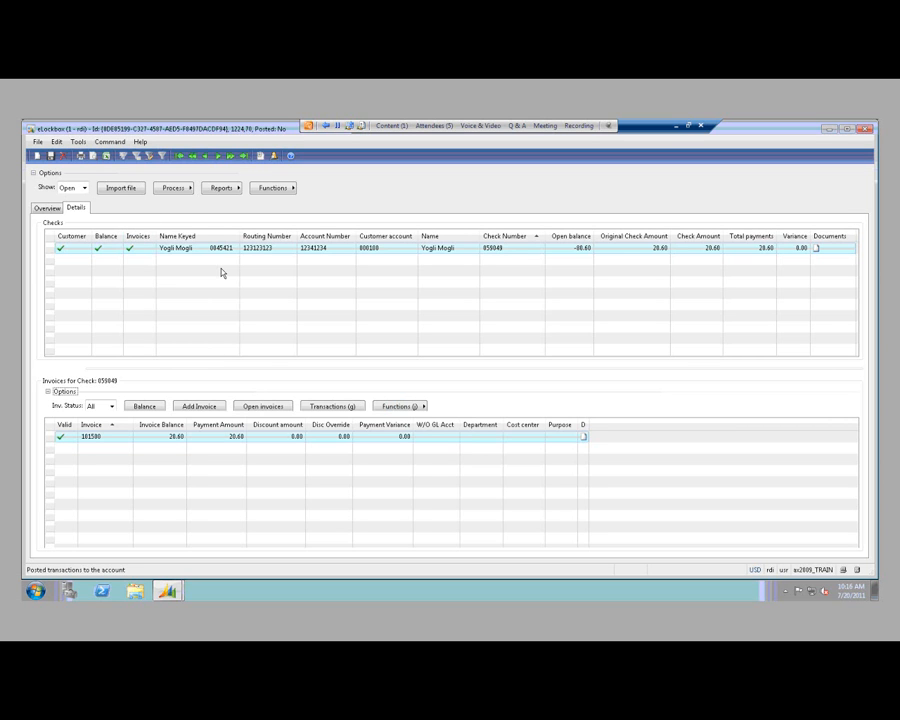
Validate the imported lockbox
{"action": "left_click", "coordinate": [170, 192]}
{"action": "left_click", "coordinate": [215, 190]}
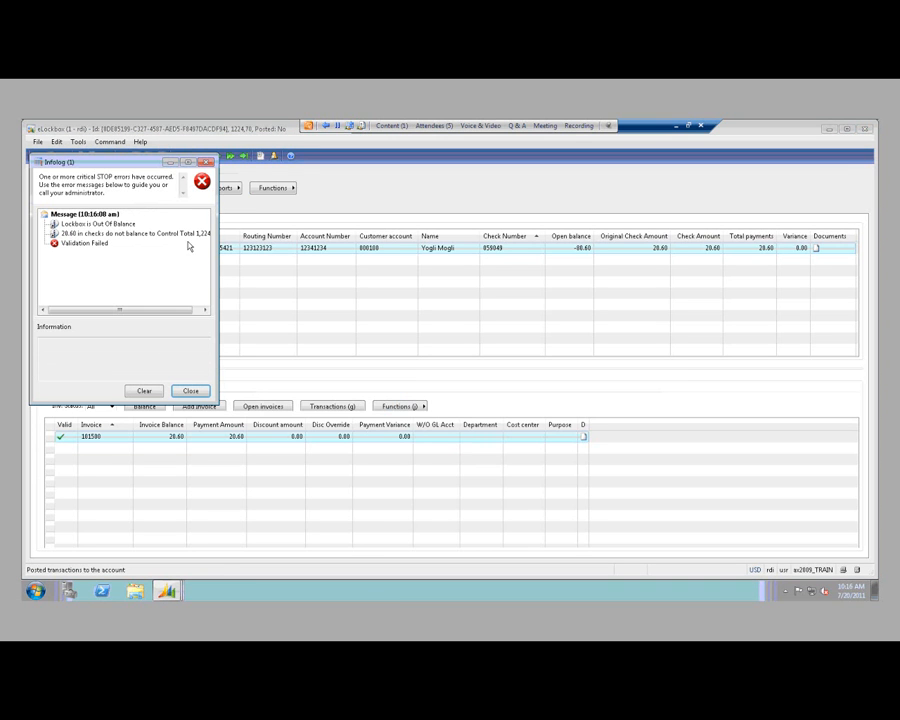
Dismiss the validation messages and delete the out-of-balance lockbox with all its data
{"action": "left_click", "coordinate": [208, 163]}
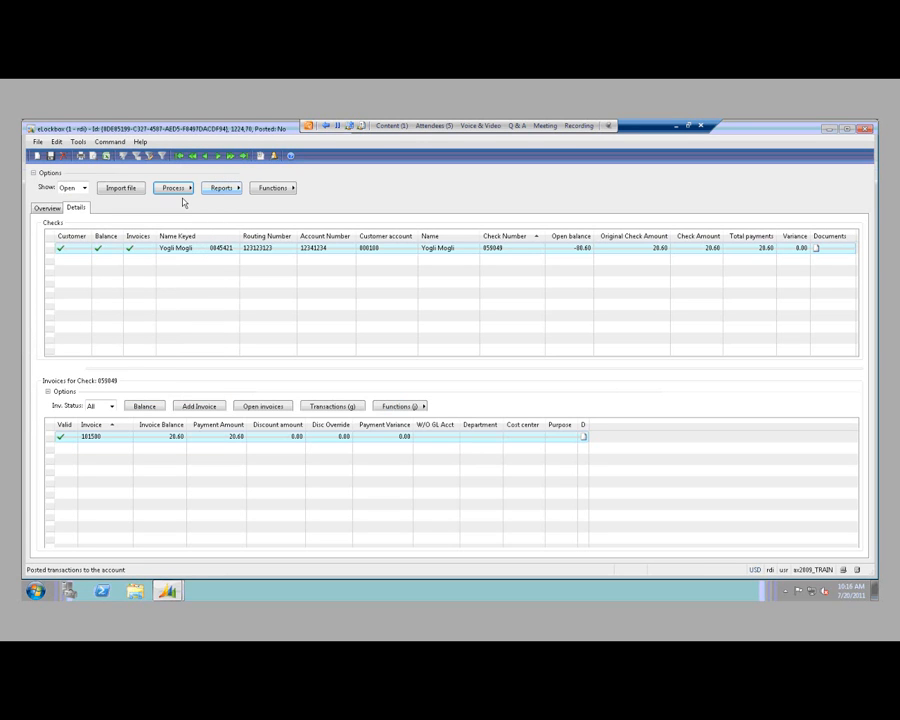
{"action": "left_click", "coordinate": [273, 188]}
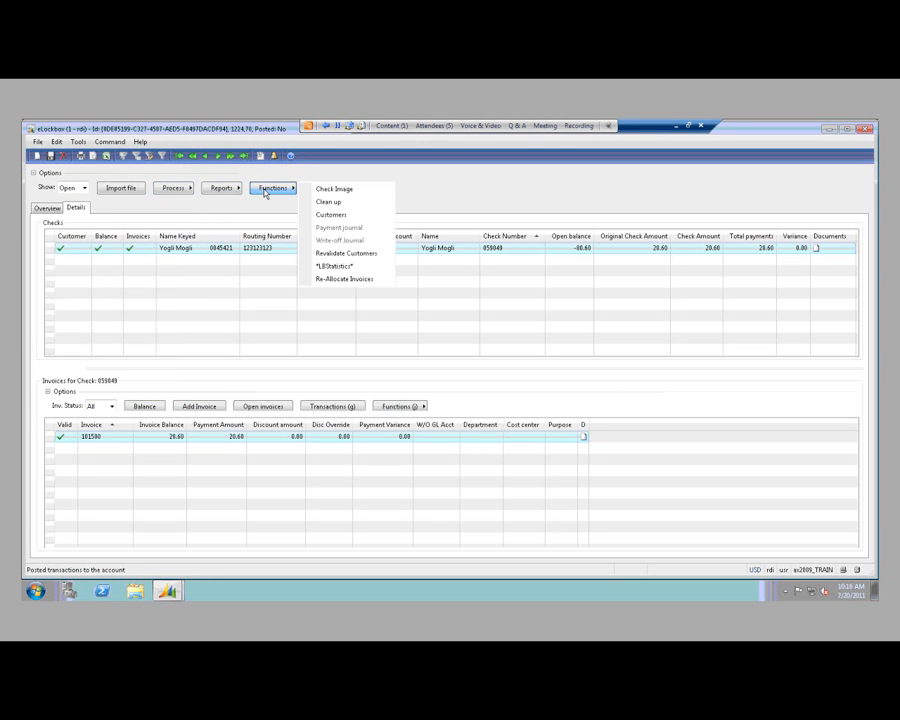
{"action": "left_click", "coordinate": [541, 215]}
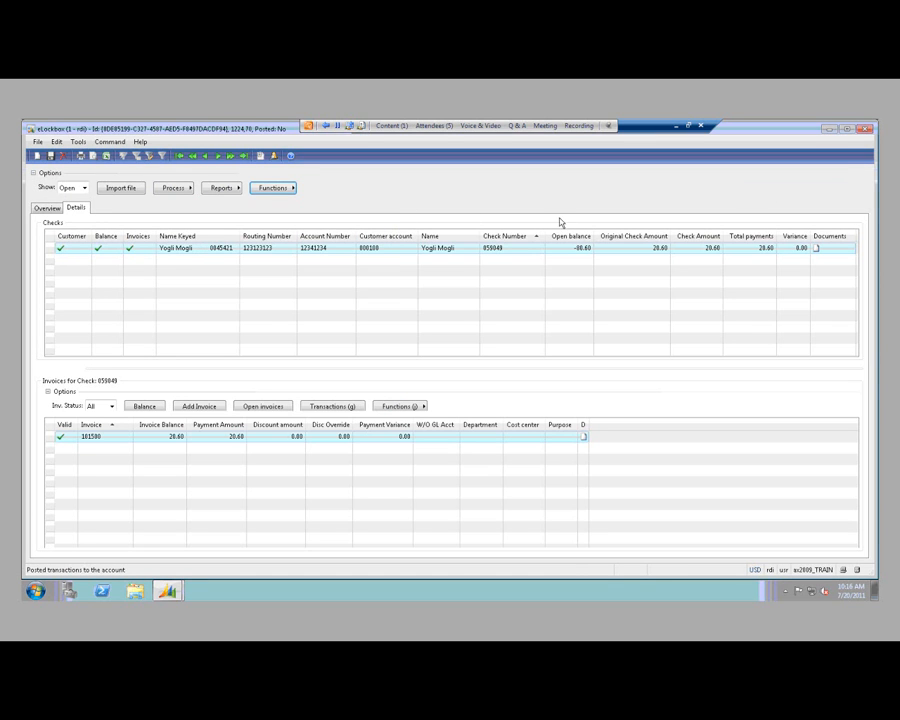
{"action": "left_click", "coordinate": [57, 209]}
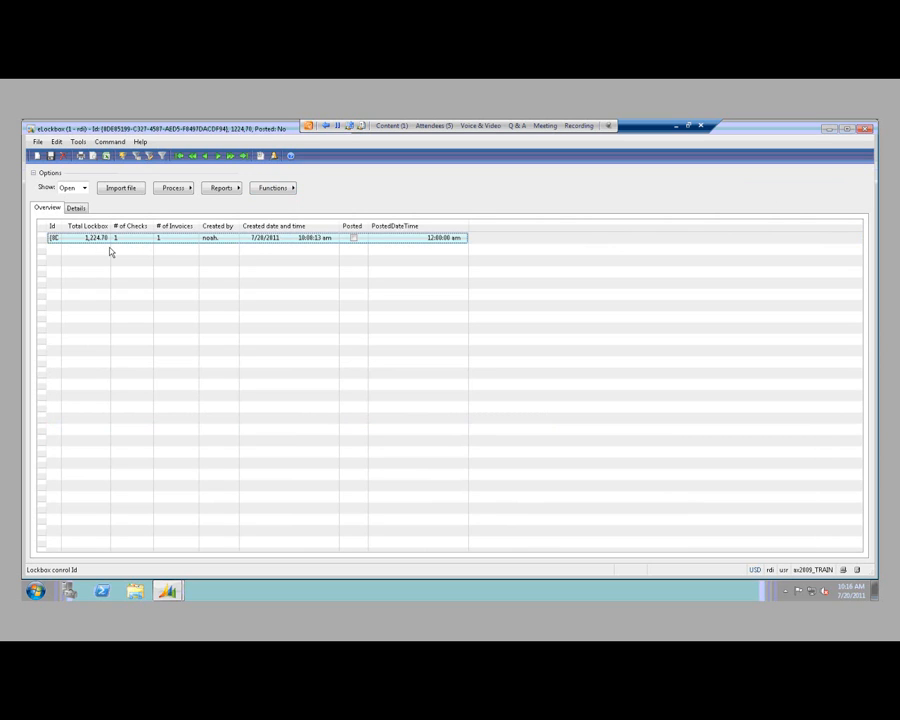
{"action": "left_click", "coordinate": [63, 157]}
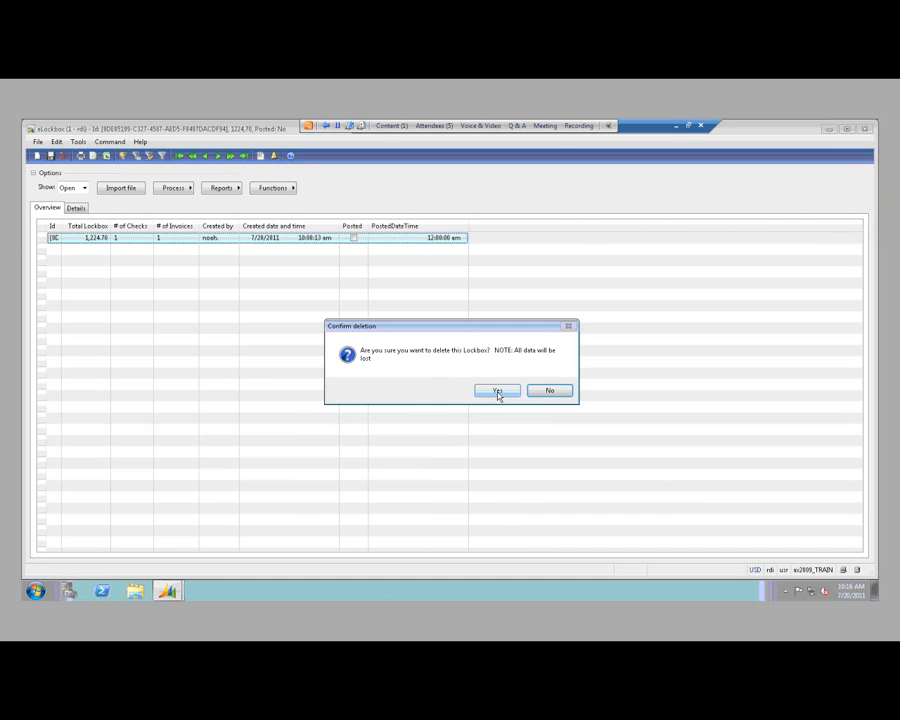
{"action": "left_click", "coordinate": [498, 392]}
Import the lockbox file 20100921LockboxTrainS2 from the desktop without running the edit report, and open its check details
{"action": "left_click", "coordinate": [125, 190]}
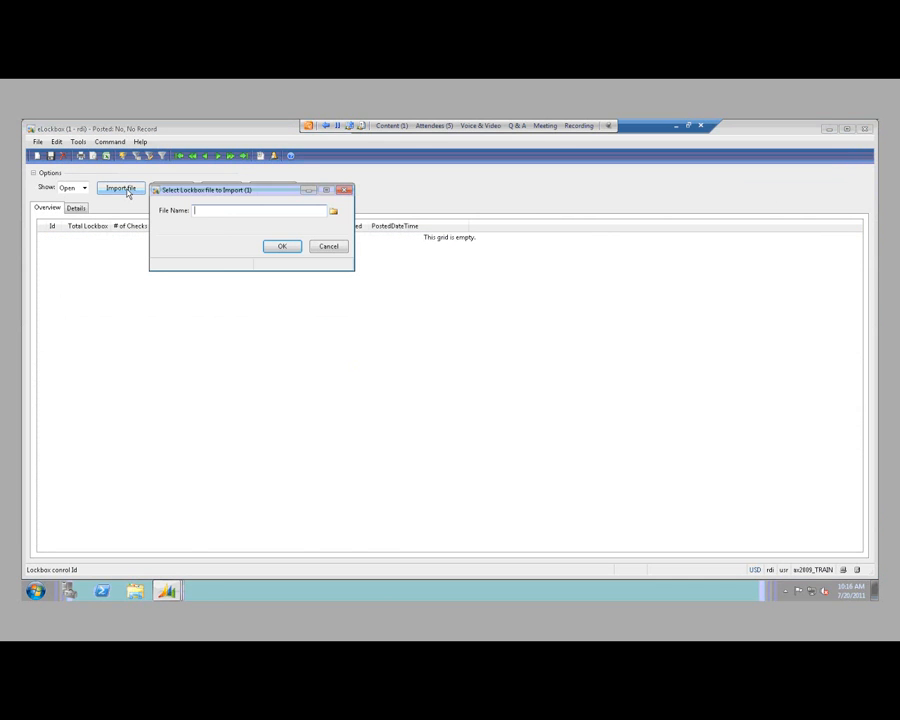
{"action": "left_click", "coordinate": [334, 212]}
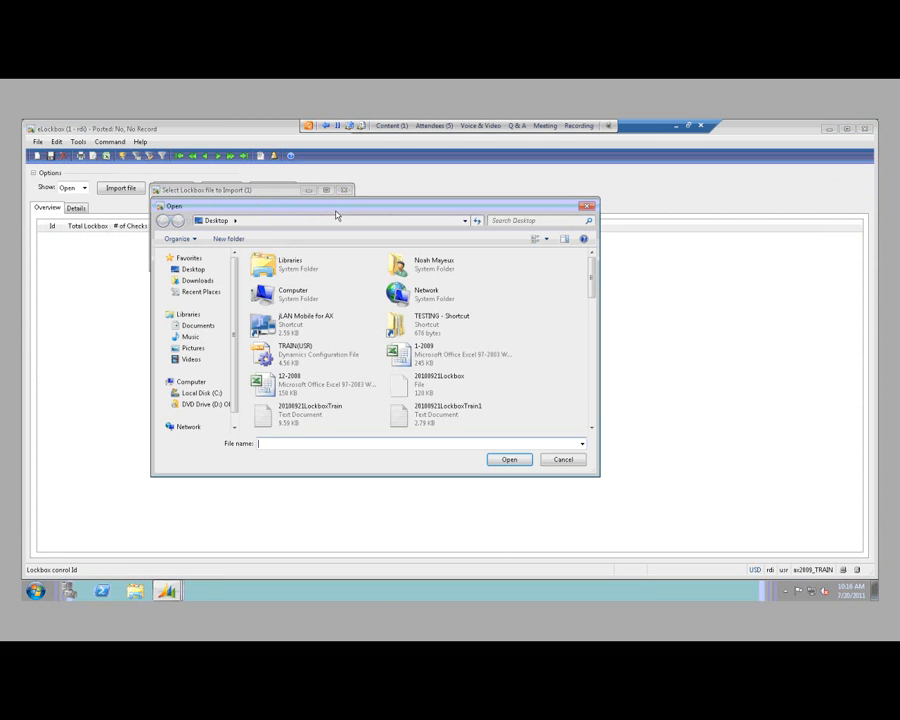
{"action": "left_click", "coordinate": [592, 428]}
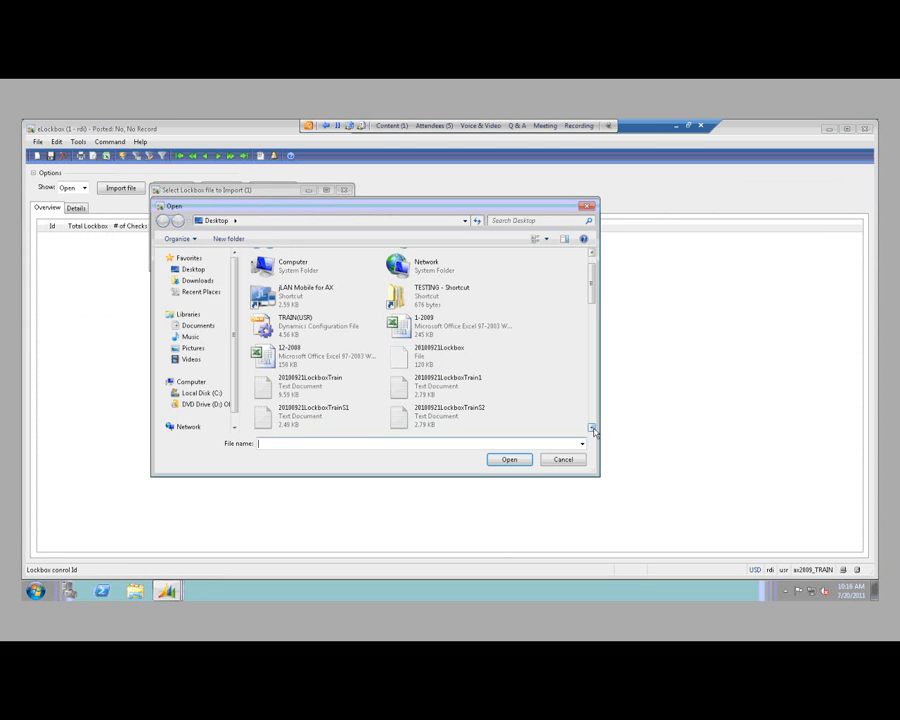
{"action": "left_click", "coordinate": [470, 414]}
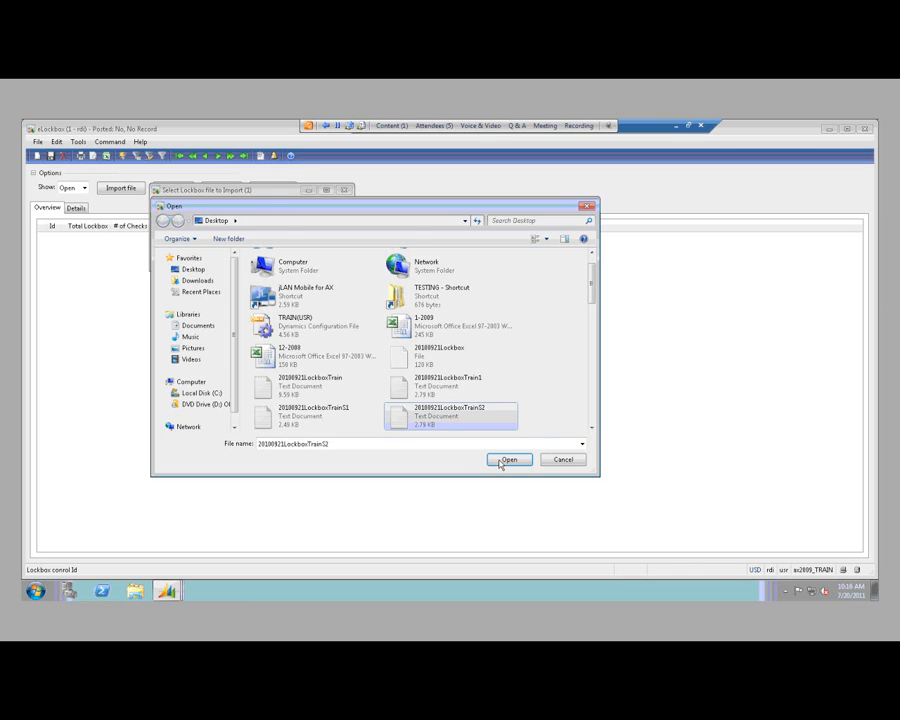
{"action": "left_click", "coordinate": [500, 461]}
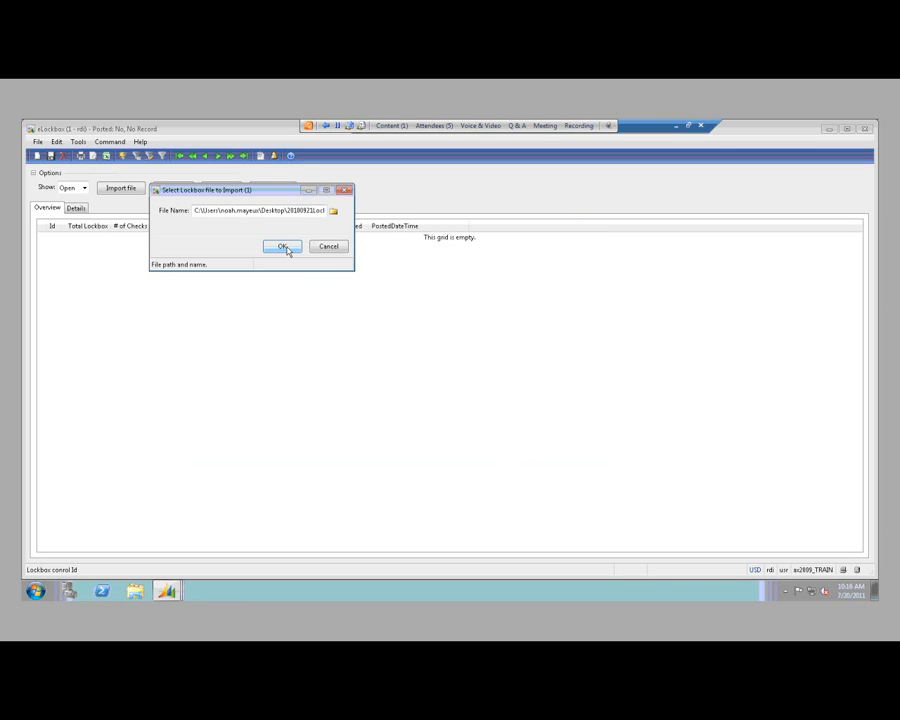
{"action": "left_click", "coordinate": [284, 247]}
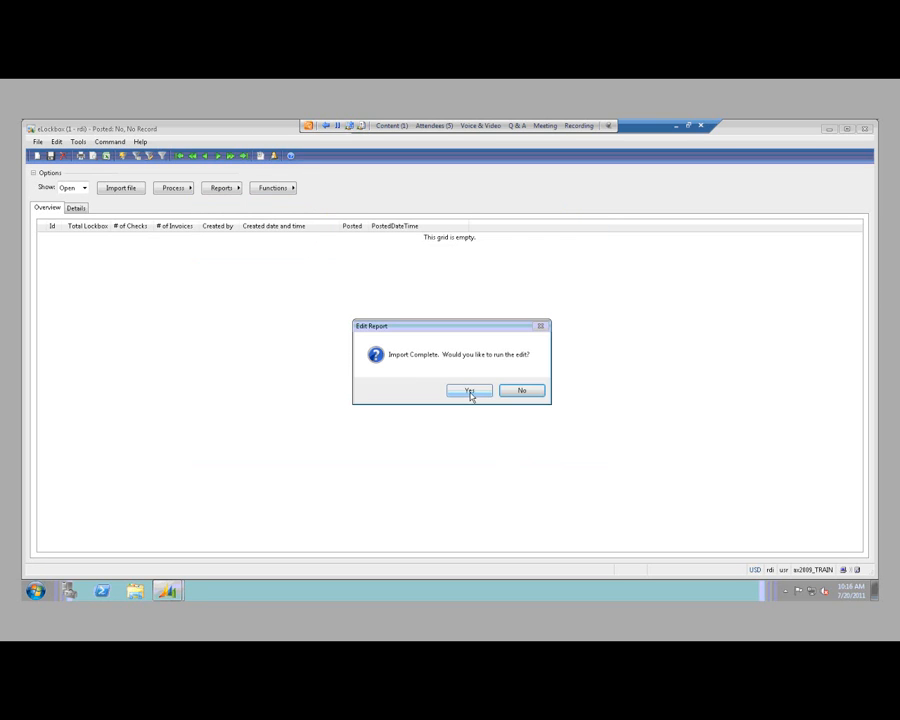
{"action": "left_click", "coordinate": [524, 391]}
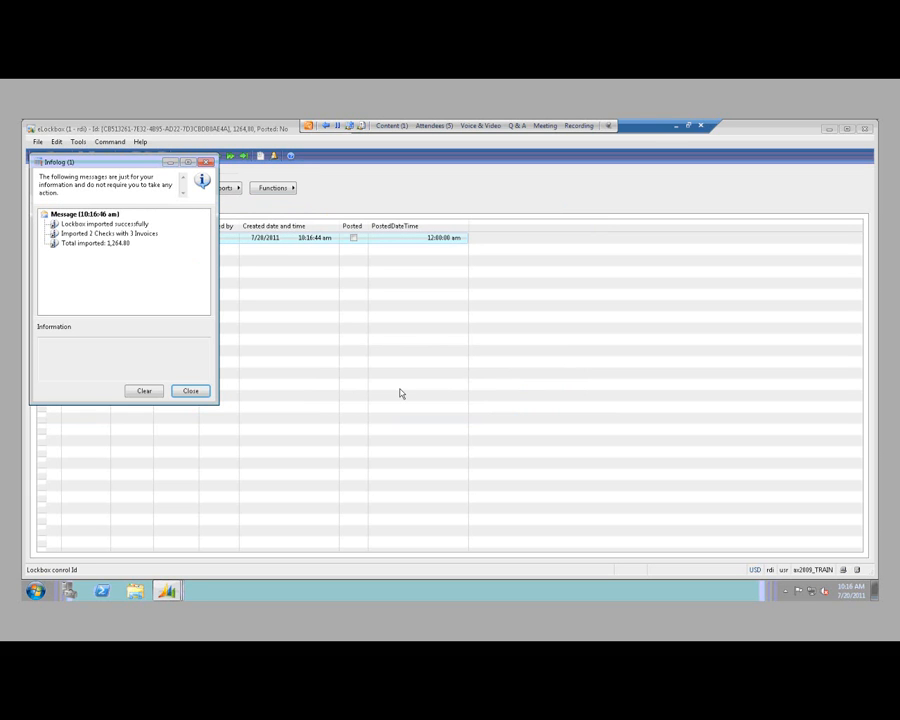
{"action": "left_click", "coordinate": [192, 391]}
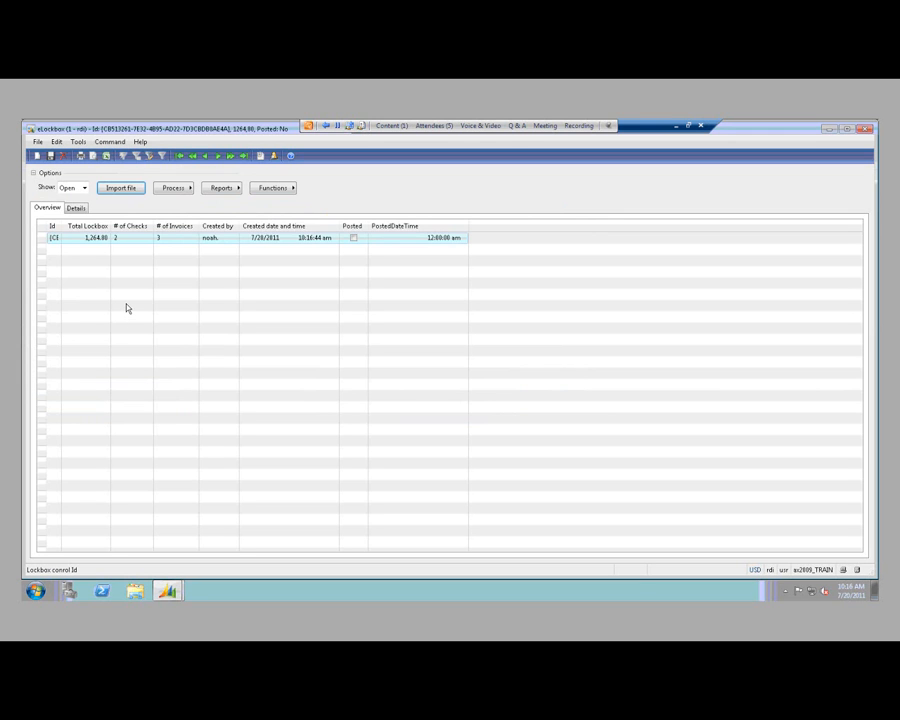
{"action": "left_click", "coordinate": [84, 210]}
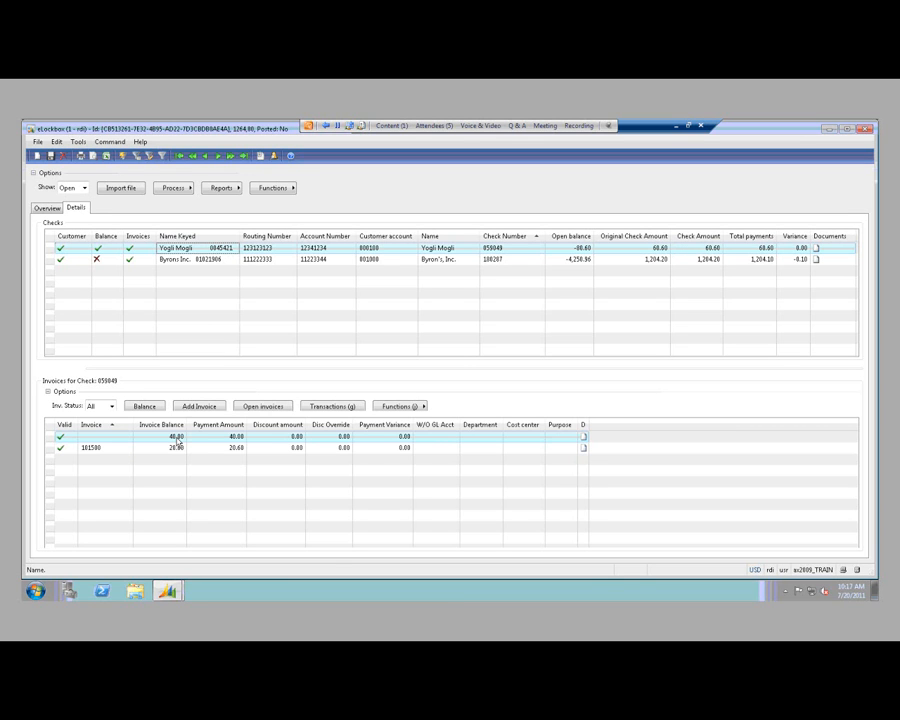
Assign invoice 101695 to the Yogli Mogli check's 40.00 payment line that has no invoice number
{"action": "left_click", "coordinate": [400, 406]}
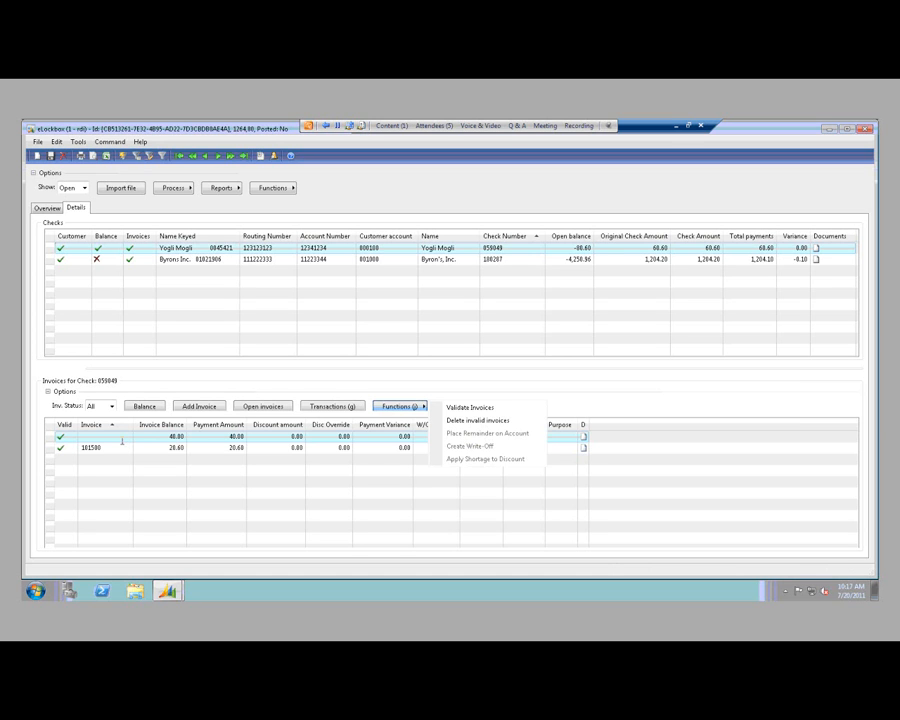
{"action": "left_click", "coordinate": [126, 437]}
{"action": "left_click", "coordinate": [127, 437]}
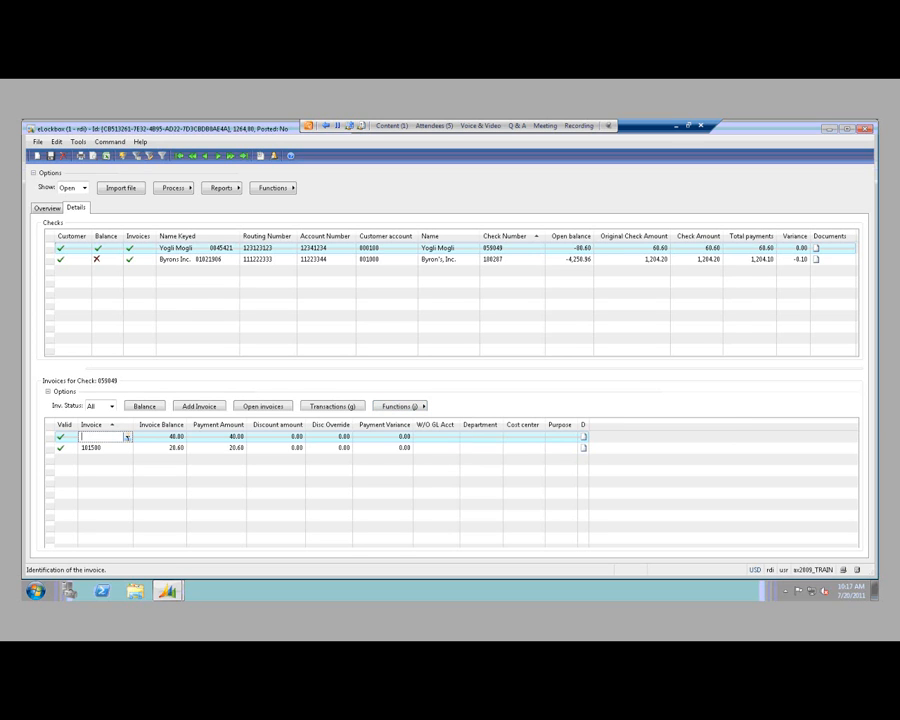
{"action": "left_click", "coordinate": [127, 437]}
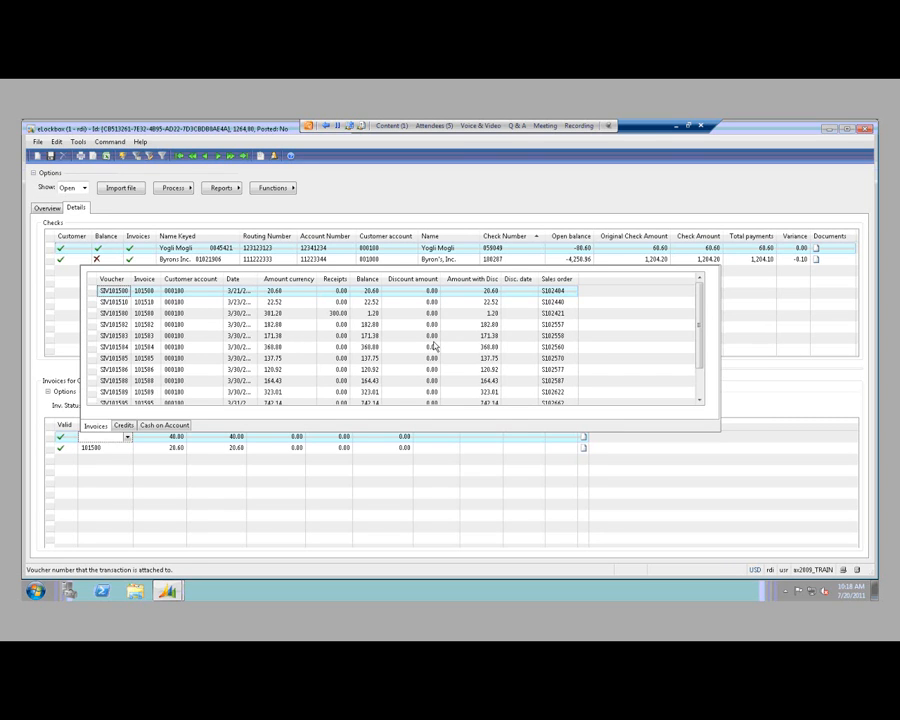
{"action": "scroll", "coordinate": [381, 376], "scroll_direction": "down", "scroll_amount": 1}
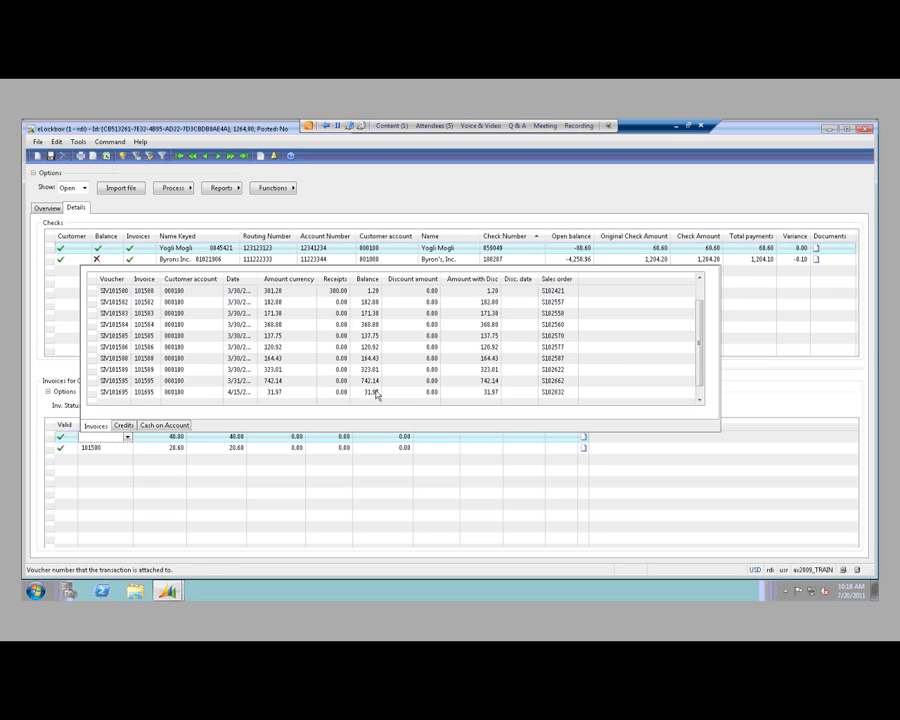
{"action": "left_click", "coordinate": [376, 392]}
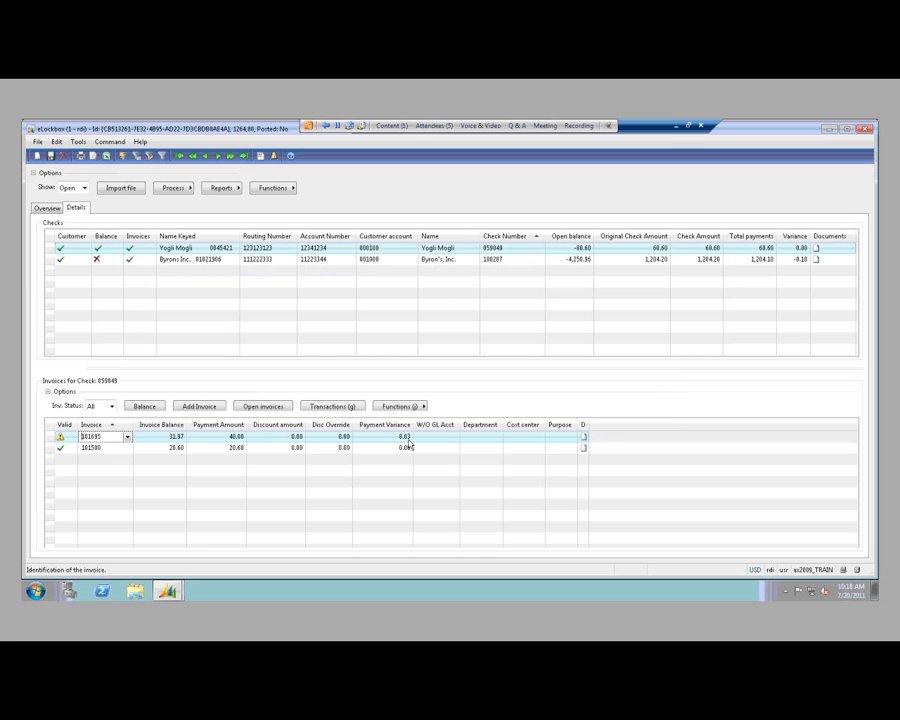
Look over the available invoice functions and clear the invoice number from the Yogli Mogli check's 40.00 payment line
{"action": "left_click", "coordinate": [403, 407]}
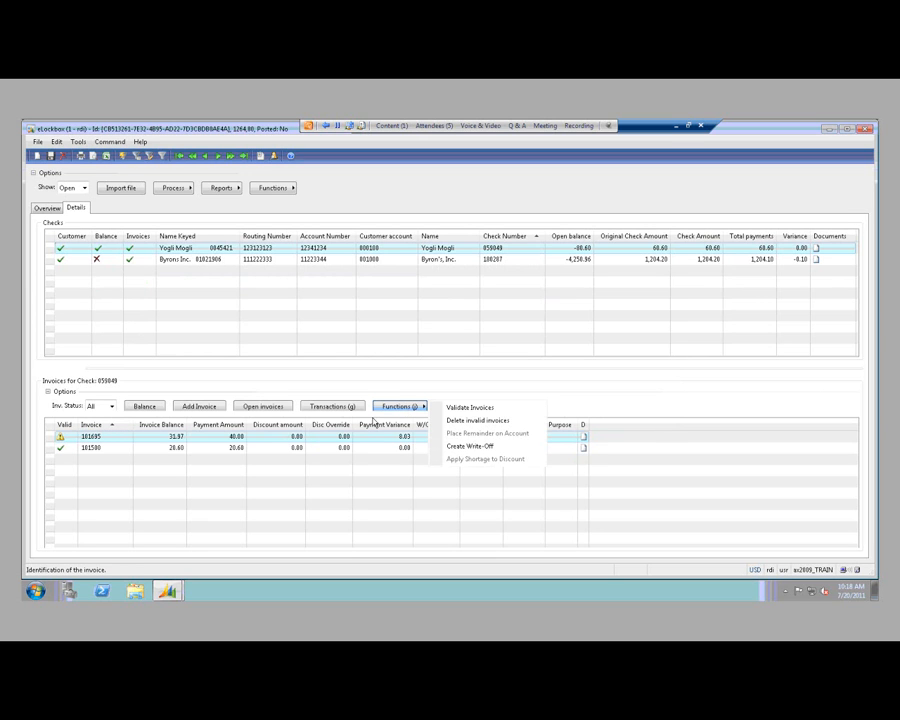
{"action": "left_click", "coordinate": [115, 436]}
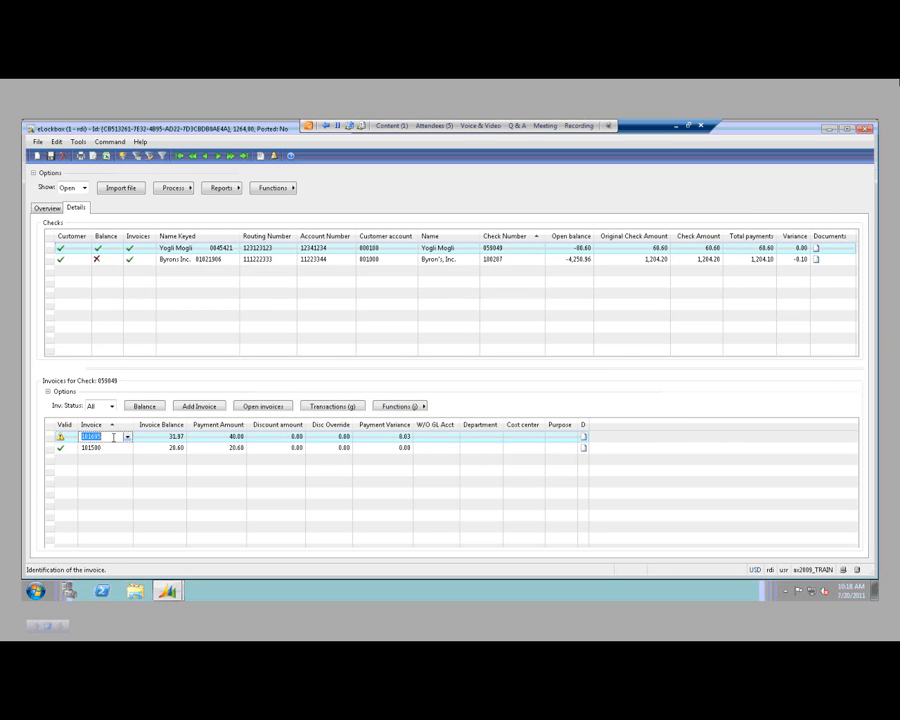
{"action": "key", "text": "Delete"}
{"action": "left_click", "coordinate": [182, 437]}
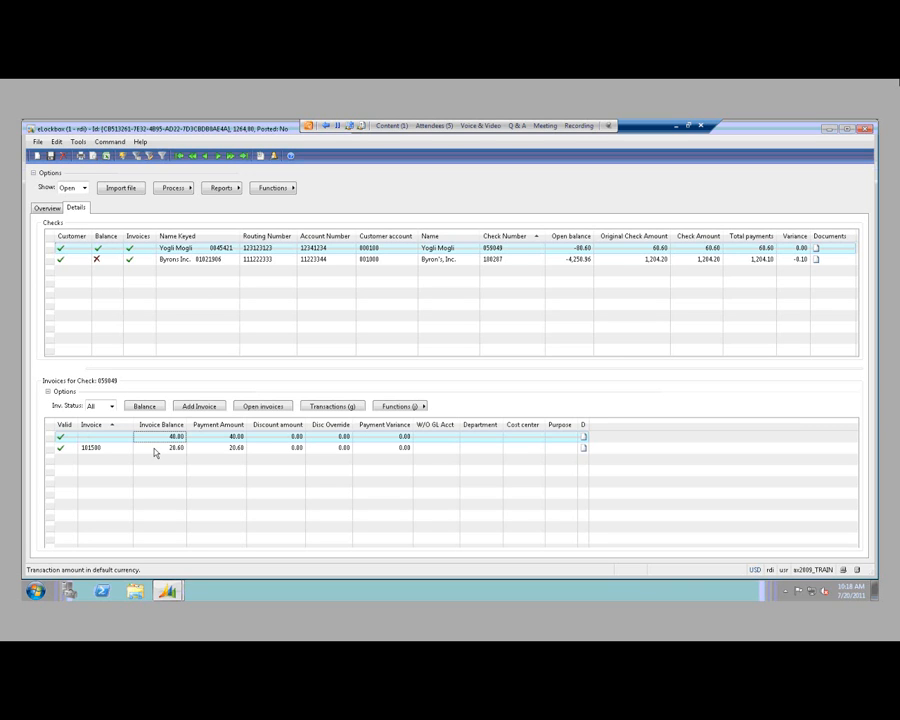
Set the payment amount of invoice 101349 on the Byron's, Inc. check to 1,204.20
{"action": "left_click", "coordinate": [190, 262]}
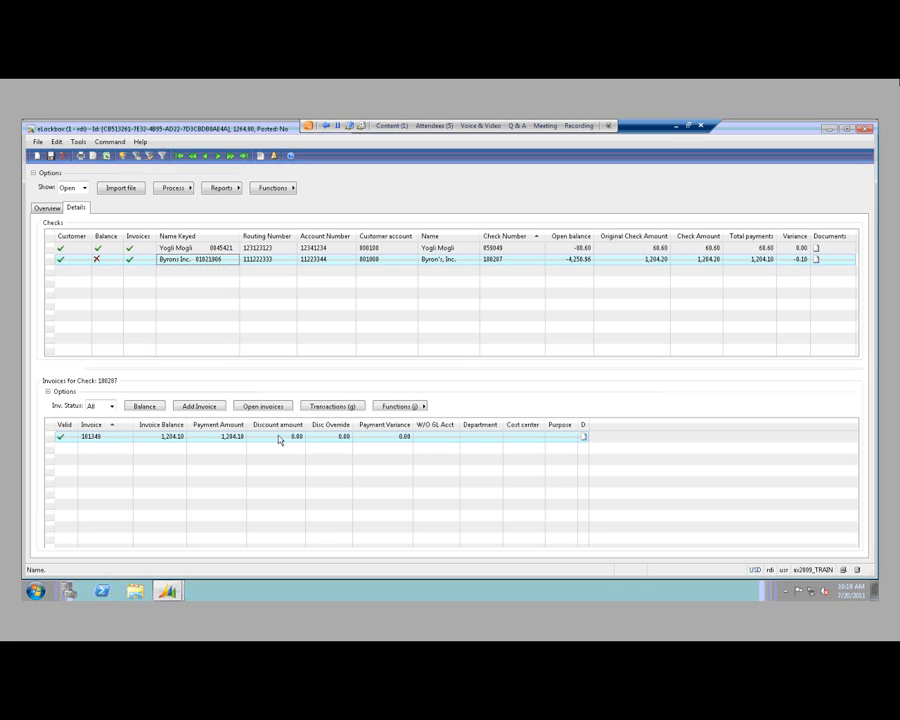
{"action": "left_click", "coordinate": [235, 436]}
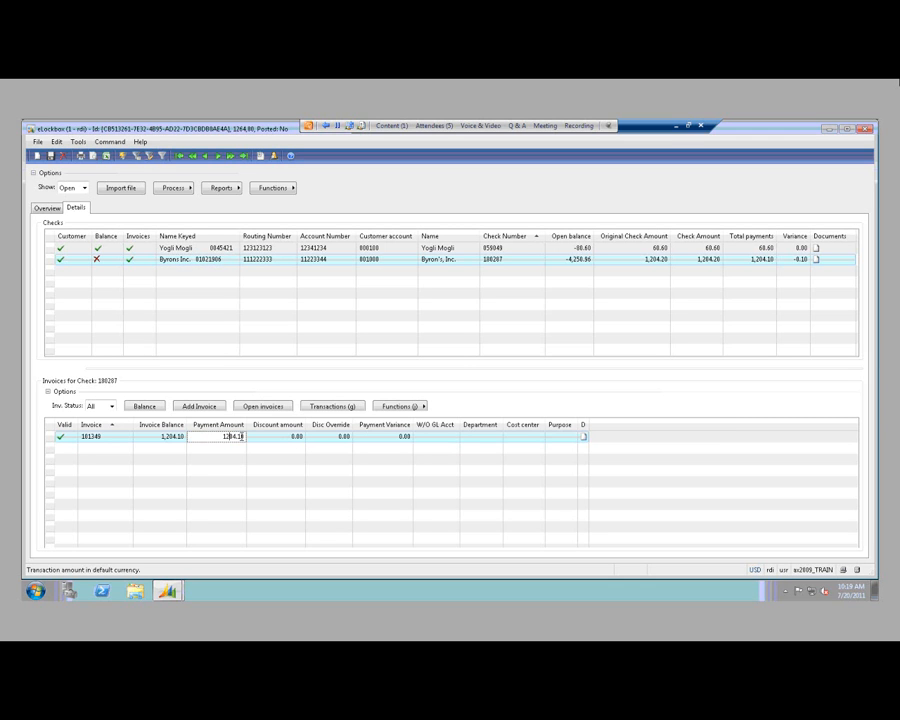
{"action": "key", "text": "BackSpace"}
{"action": "key", "text": "BackSpace"}
{"action": "type", "text": "2"}
Place the remainder of the Byron's, Inc. payment on account, then delete the added ONACCOUNT line
{"action": "left_click", "coordinate": [396, 408]}
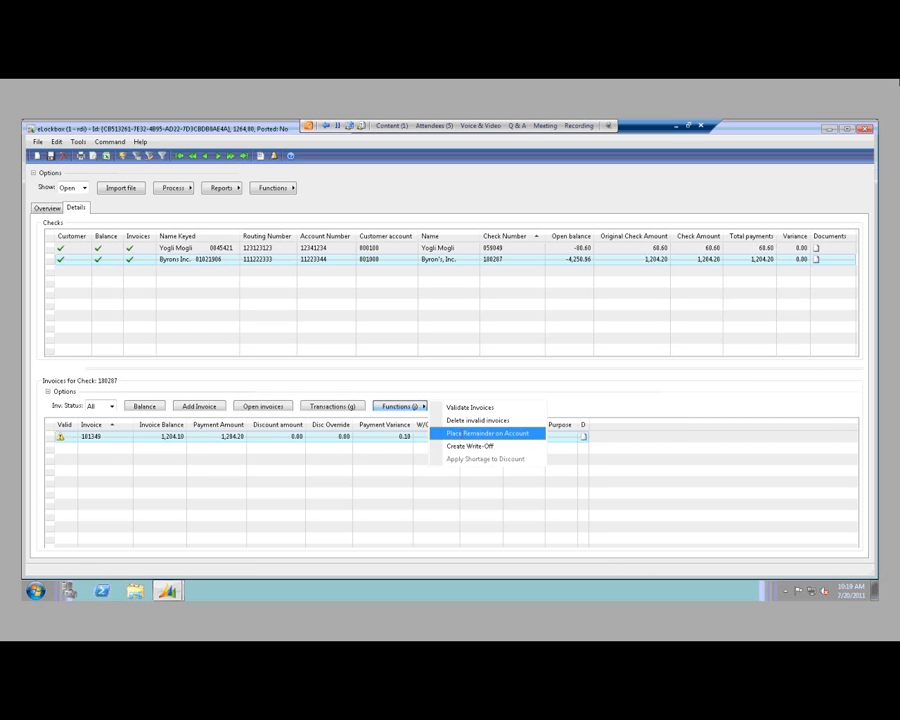
{"action": "left_click", "coordinate": [463, 434]}
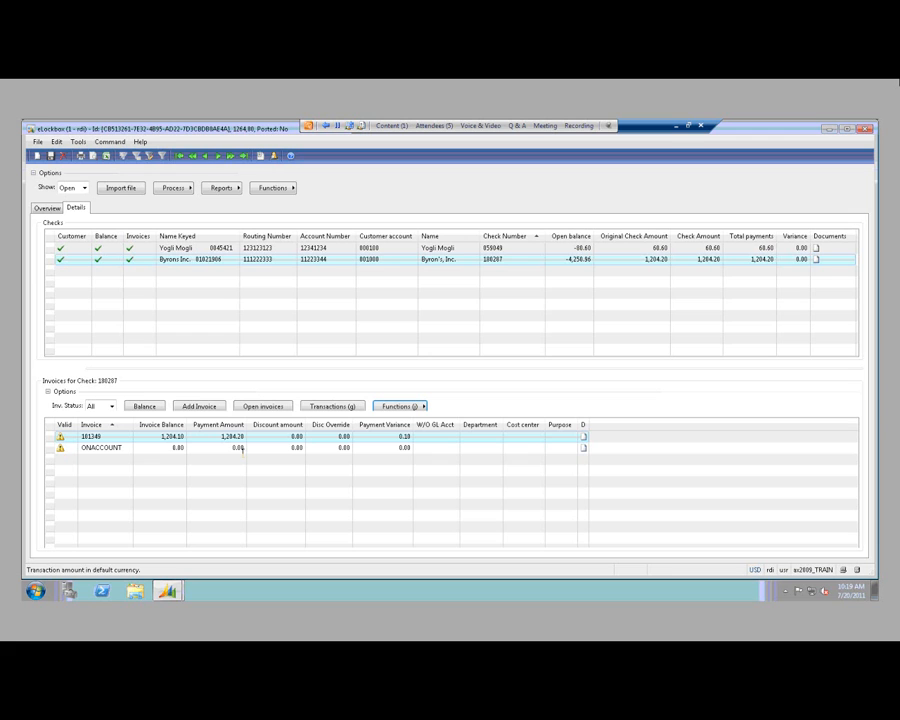
{"action": "left_click", "coordinate": [233, 448]}
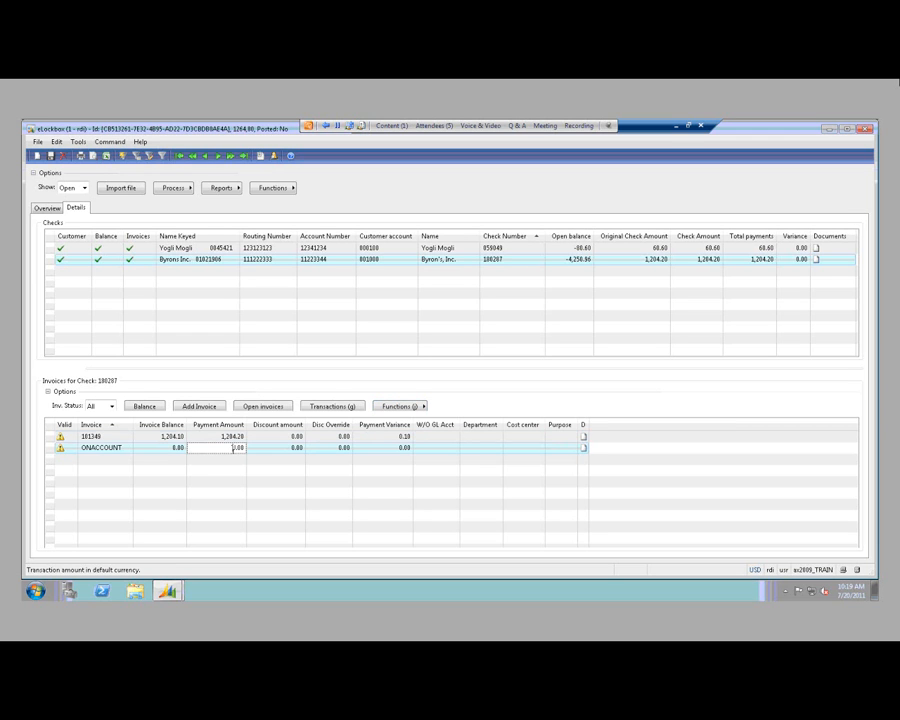
{"action": "left_click", "coordinate": [124, 447]}
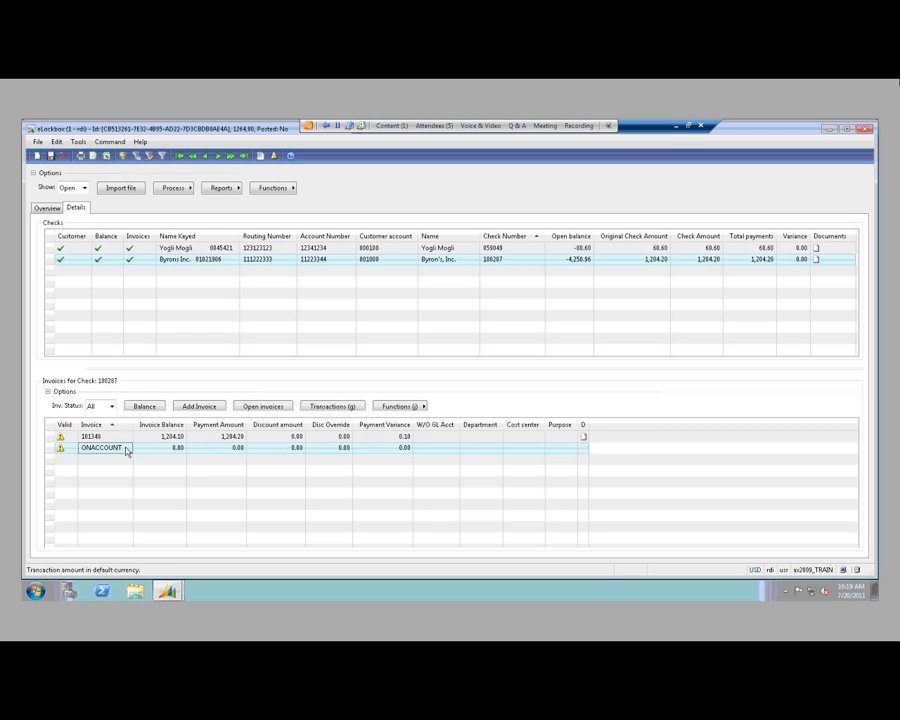
{"action": "left_click", "coordinate": [61, 157]}
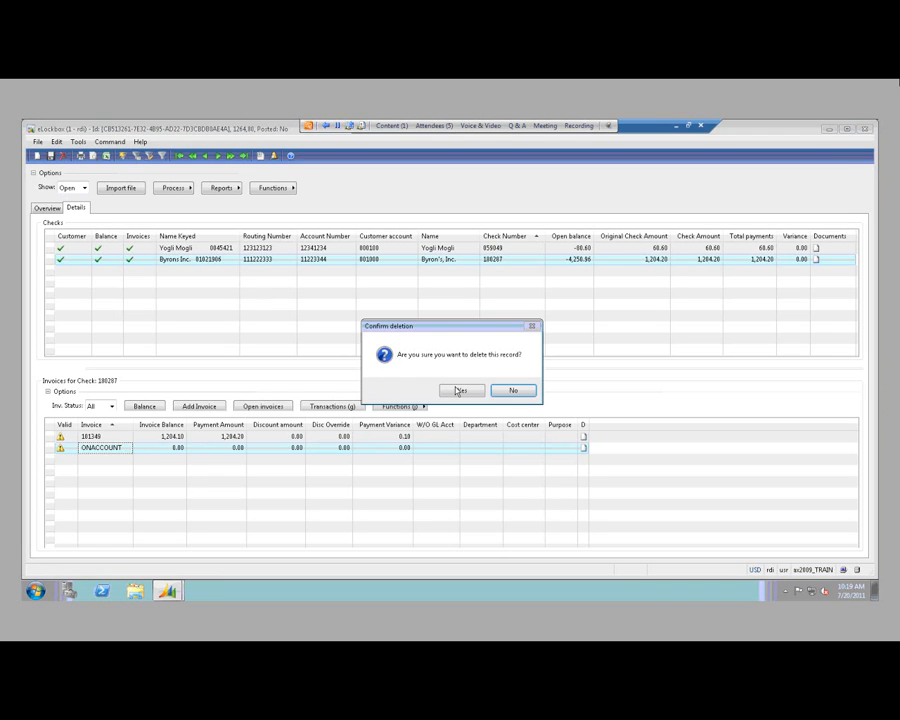
{"action": "left_click", "coordinate": [459, 390]}
Create a write-off for the overpayment on invoice 101349, then validate the lockbox and return to its overview
{"action": "left_click", "coordinate": [399, 407]}
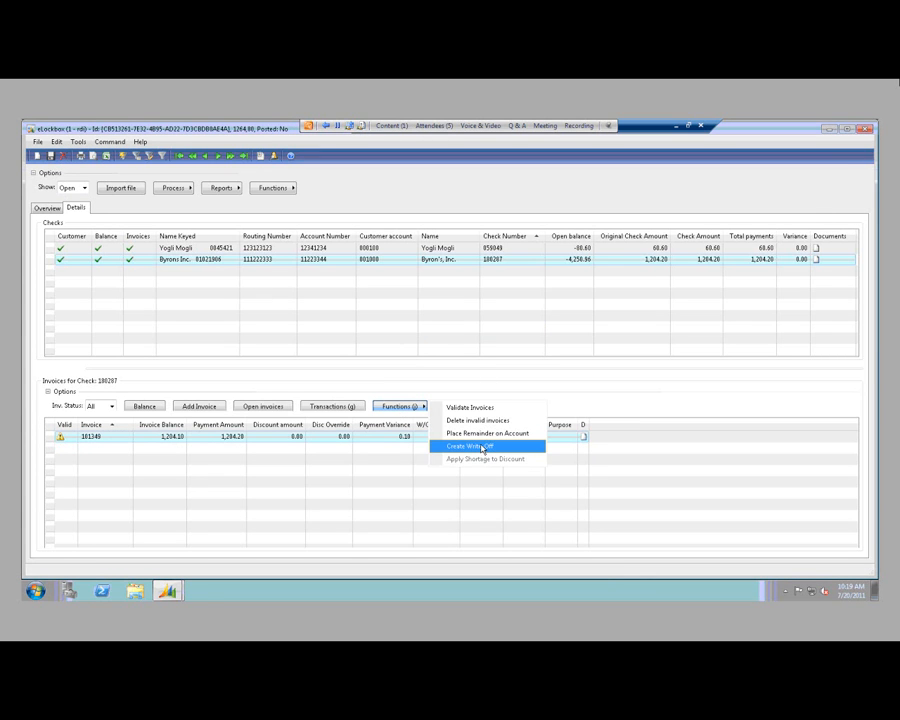
{"action": "left_click", "coordinate": [482, 447]}
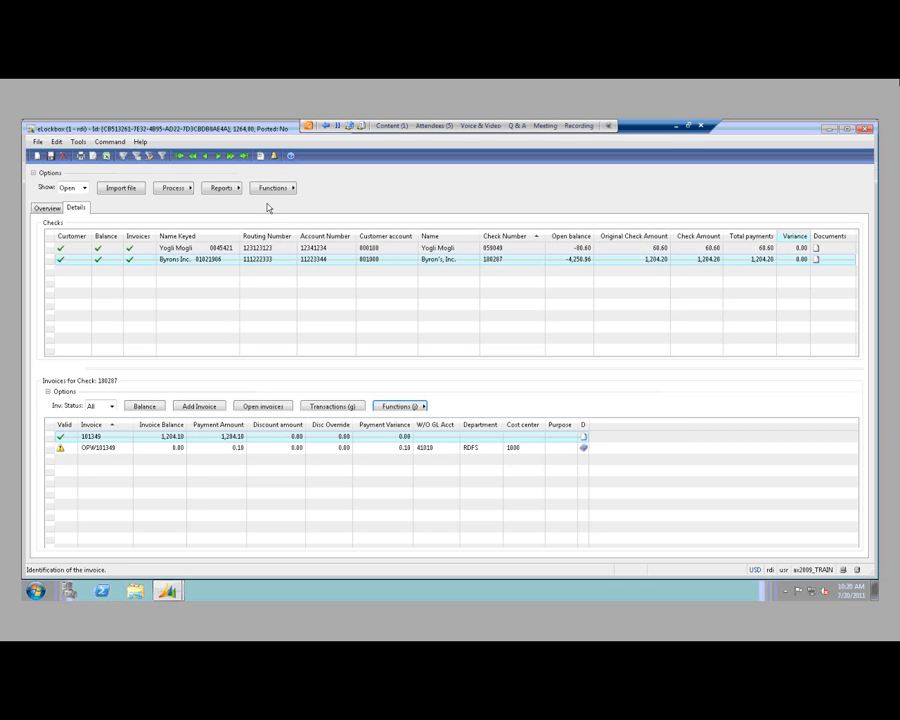
{"action": "left_click", "coordinate": [171, 191]}
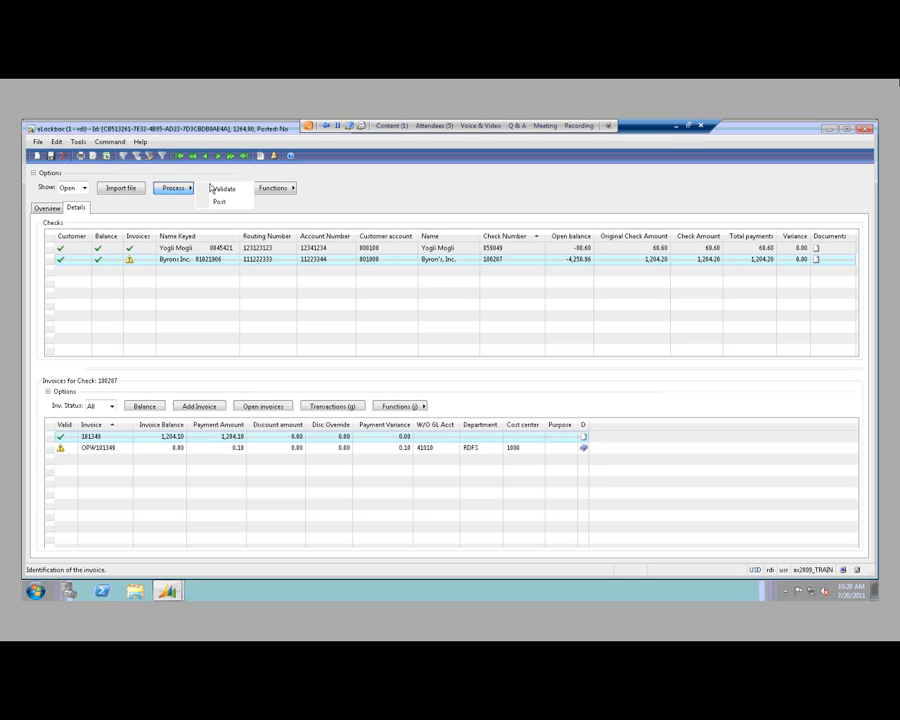
{"action": "left_click", "coordinate": [218, 189]}
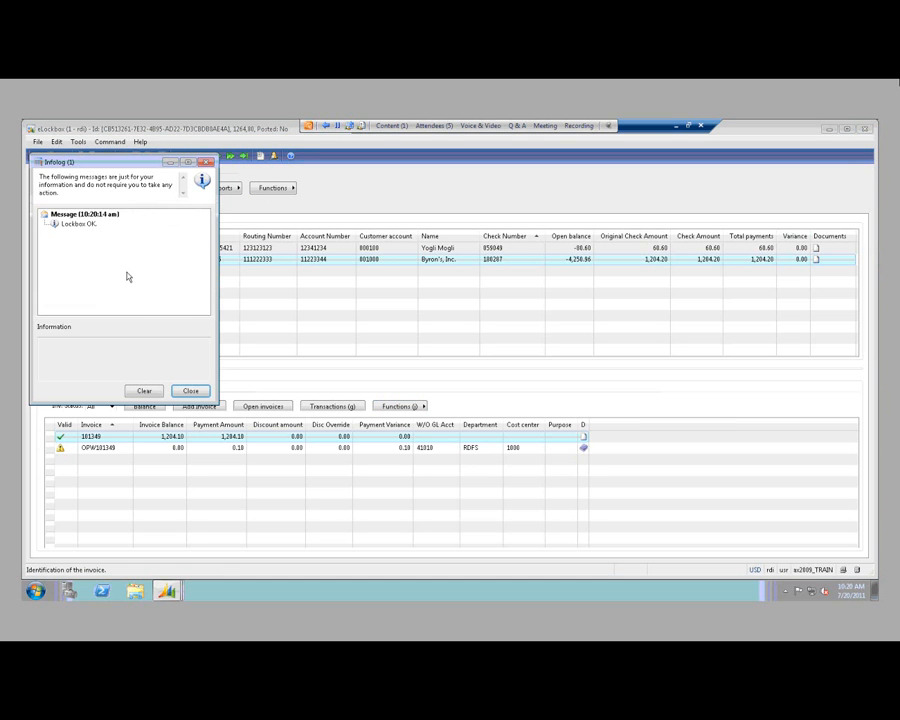
{"action": "left_click", "coordinate": [190, 389]}
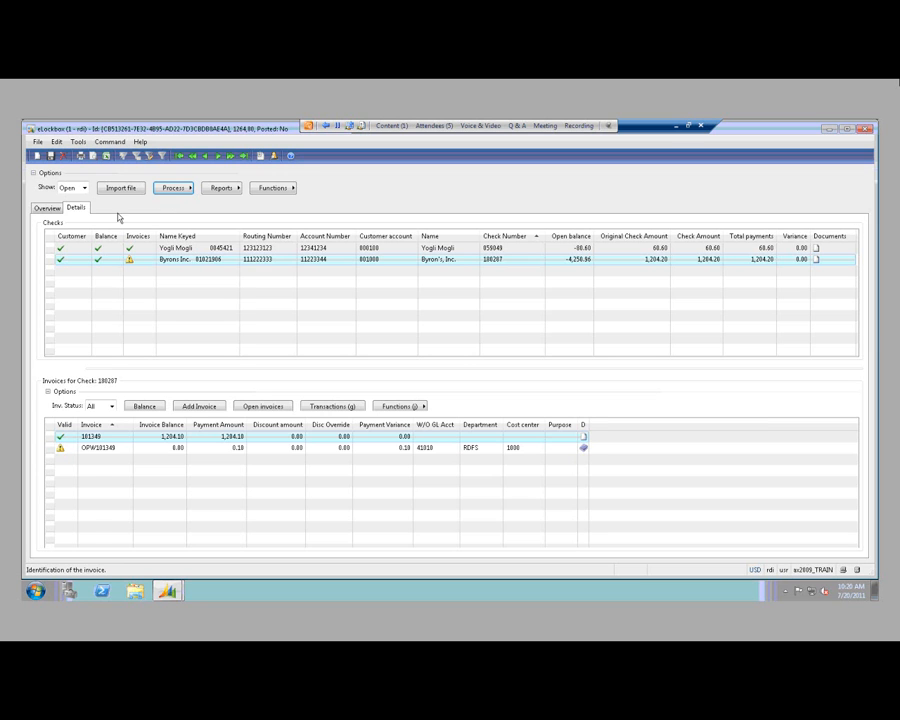
{"action": "left_click", "coordinate": [53, 211]}
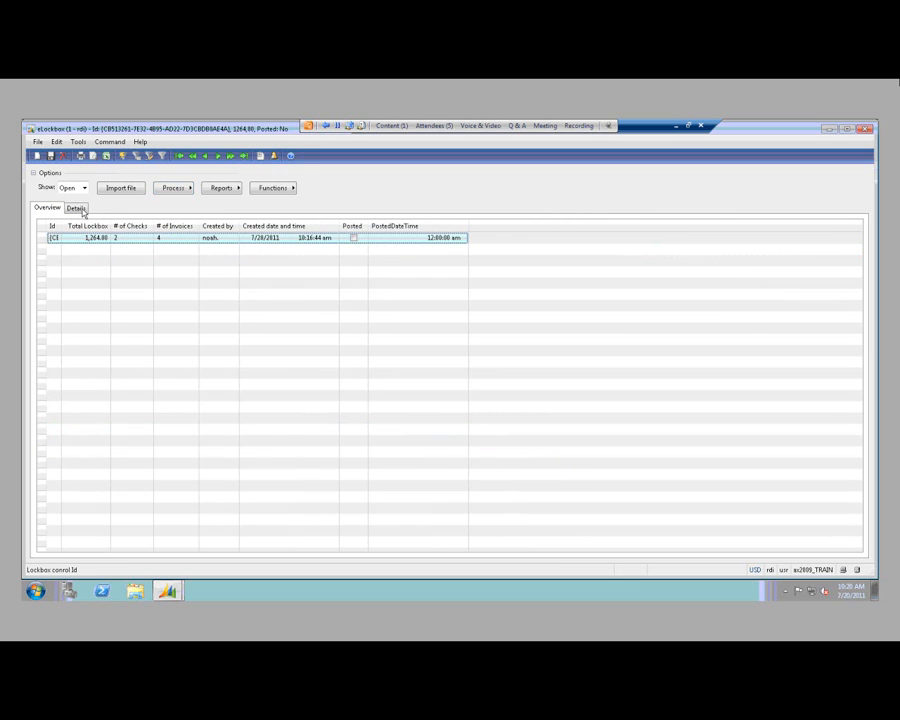
Delete the open lockbox with all its data and import the file 20100921LockboxTrainS3 without running the edit report
{"action": "left_click", "coordinate": [65, 156]}
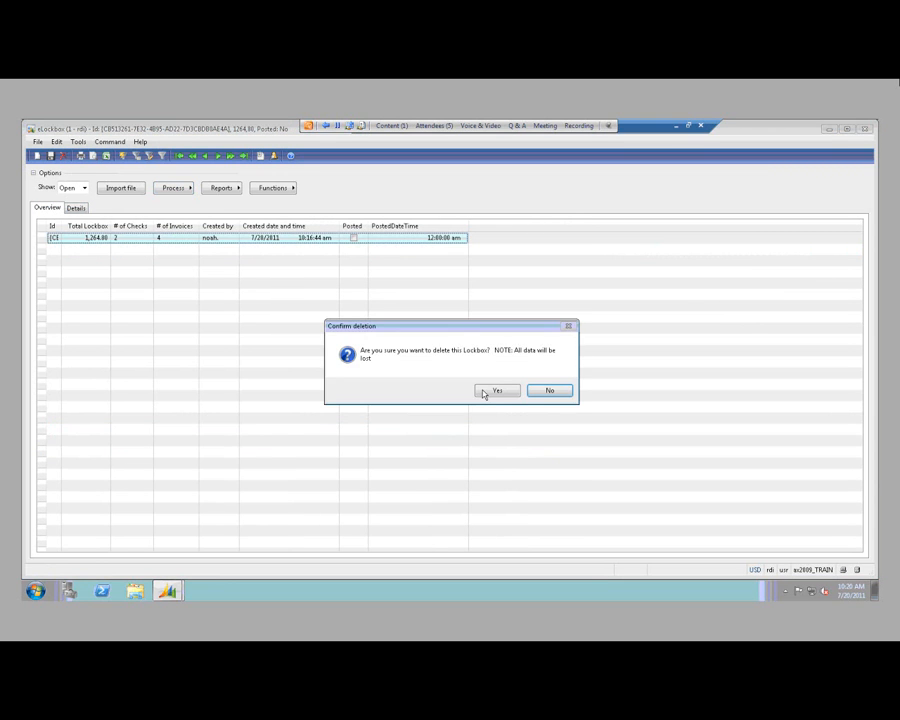
{"action": "left_click", "coordinate": [474, 385]}
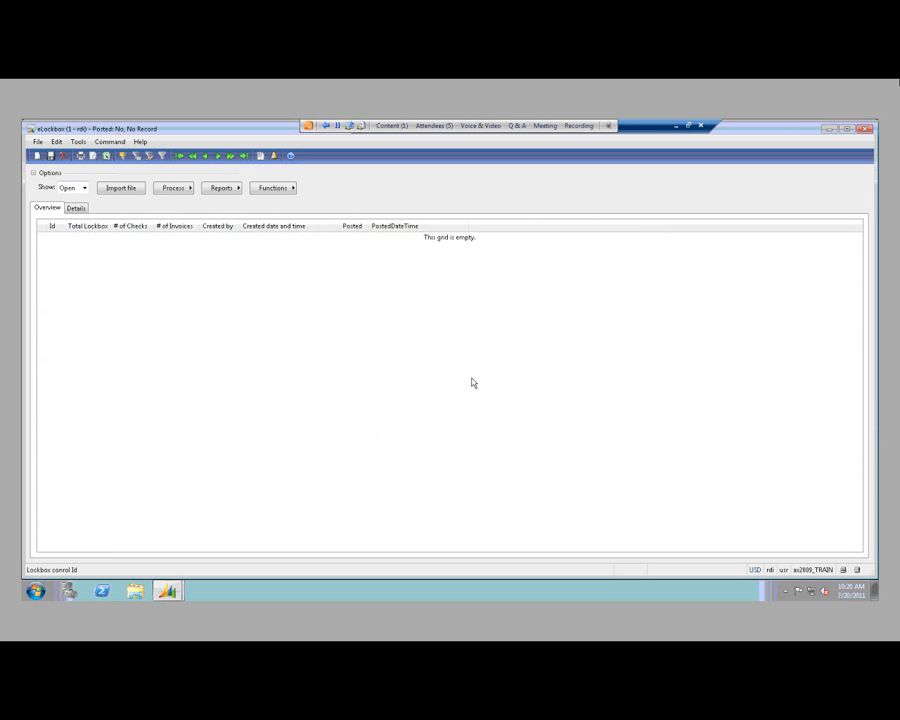
{"action": "left_click", "coordinate": [122, 189]}
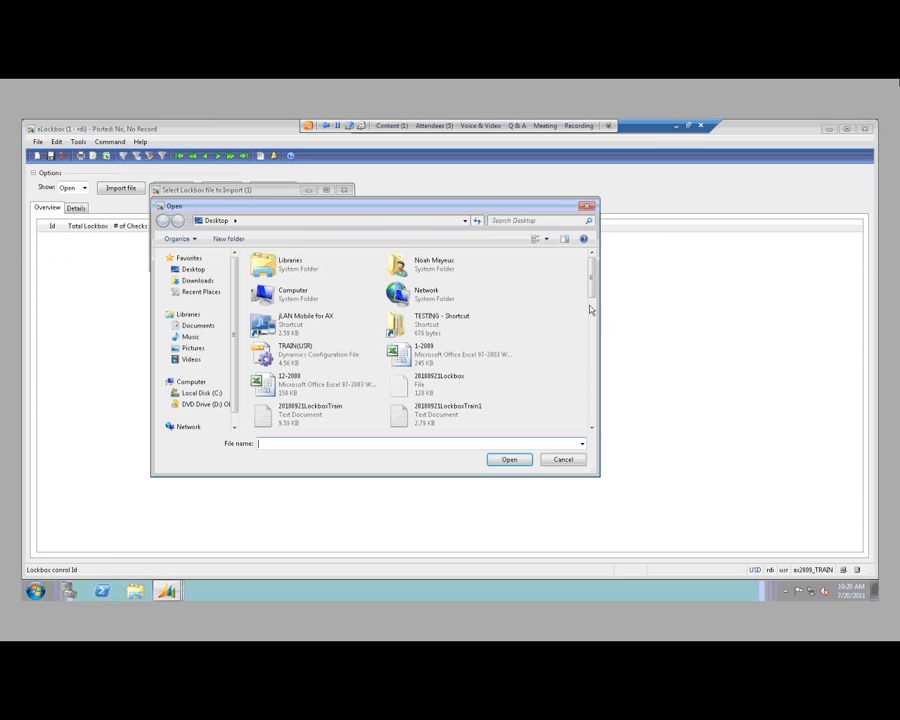
{"action": "left_click_drag", "start_coordinate": [591, 299], "coordinate": [592, 326]}
{"action": "left_click", "coordinate": [312, 392]}
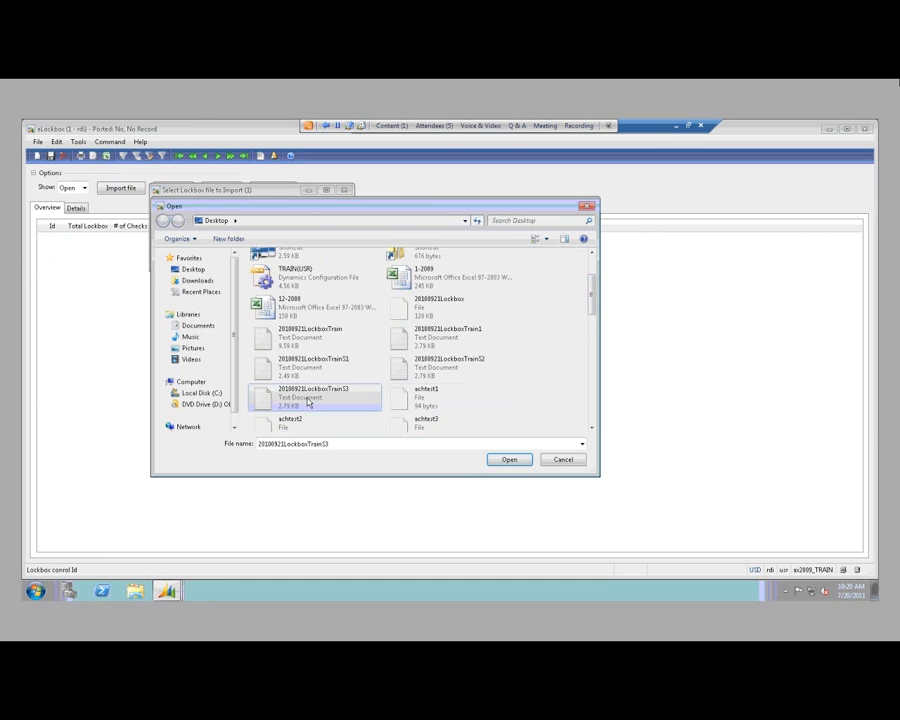
{"action": "left_click", "coordinate": [501, 462]}
{"action": "left_click", "coordinate": [287, 248]}
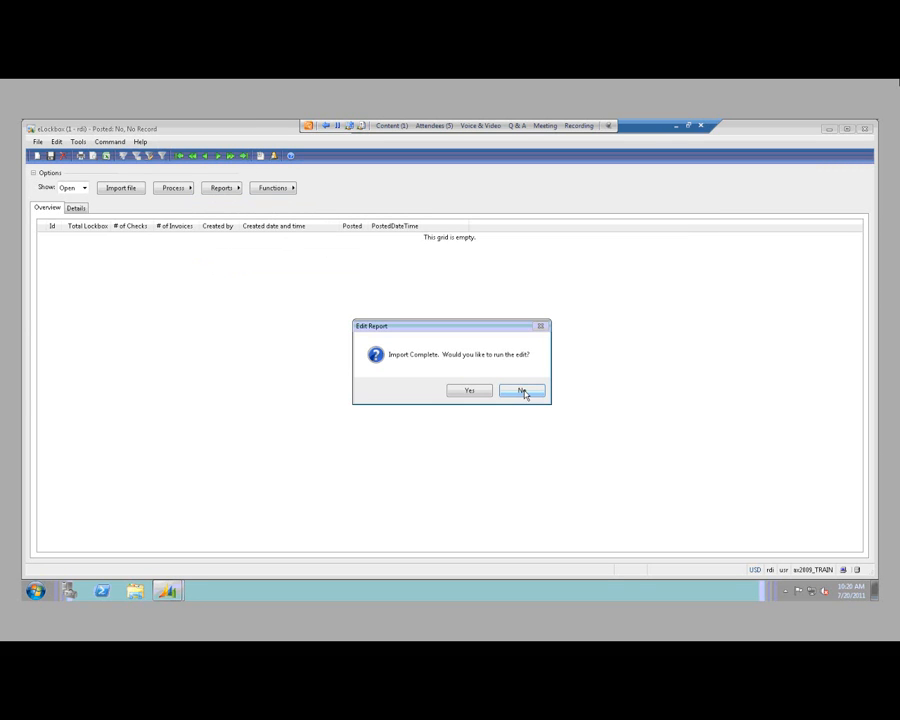
{"action": "left_click", "coordinate": [524, 393]}
{"action": "left_click", "coordinate": [191, 390]}
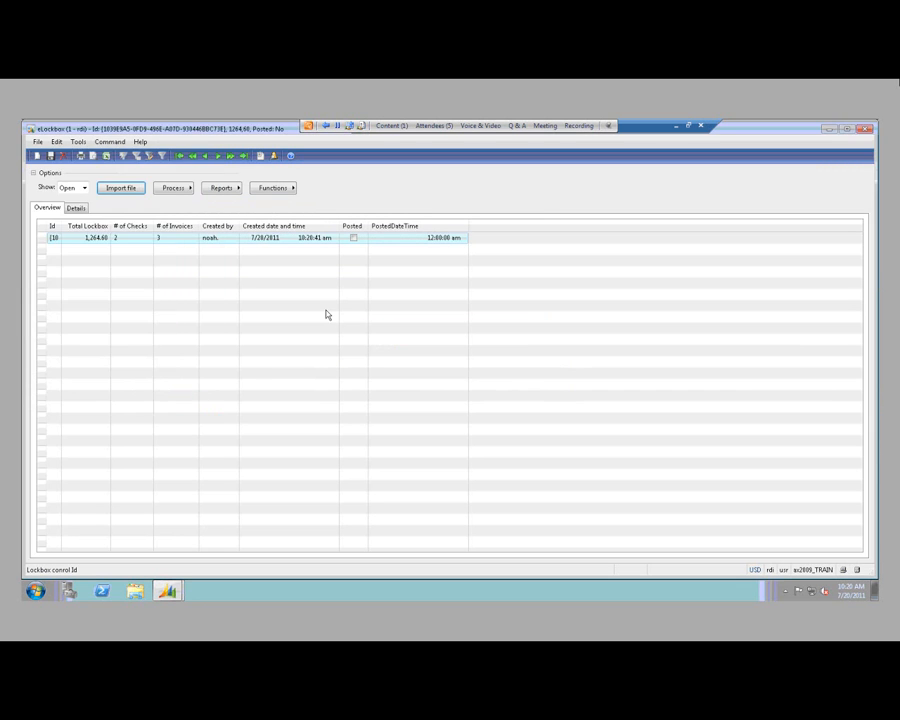
Set the payment amount of invoice 101349 on the Byron's, Inc. check to 1,204.00 and create a write-off for the shortage
{"action": "left_click", "coordinate": [78, 209]}
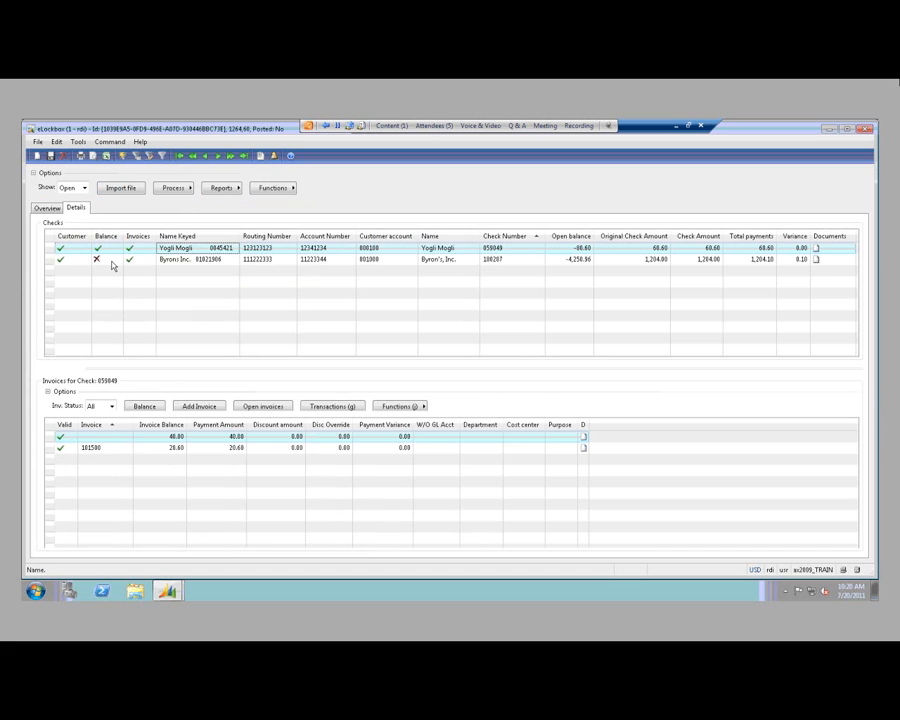
{"action": "left_click", "coordinate": [111, 261]}
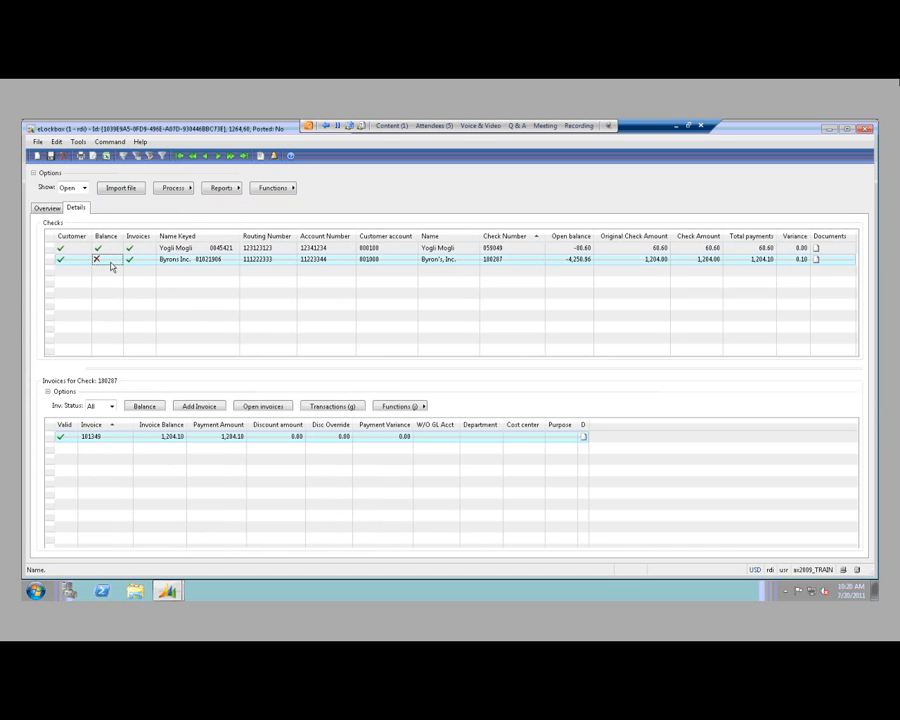
{"action": "left_click", "coordinate": [240, 437]}
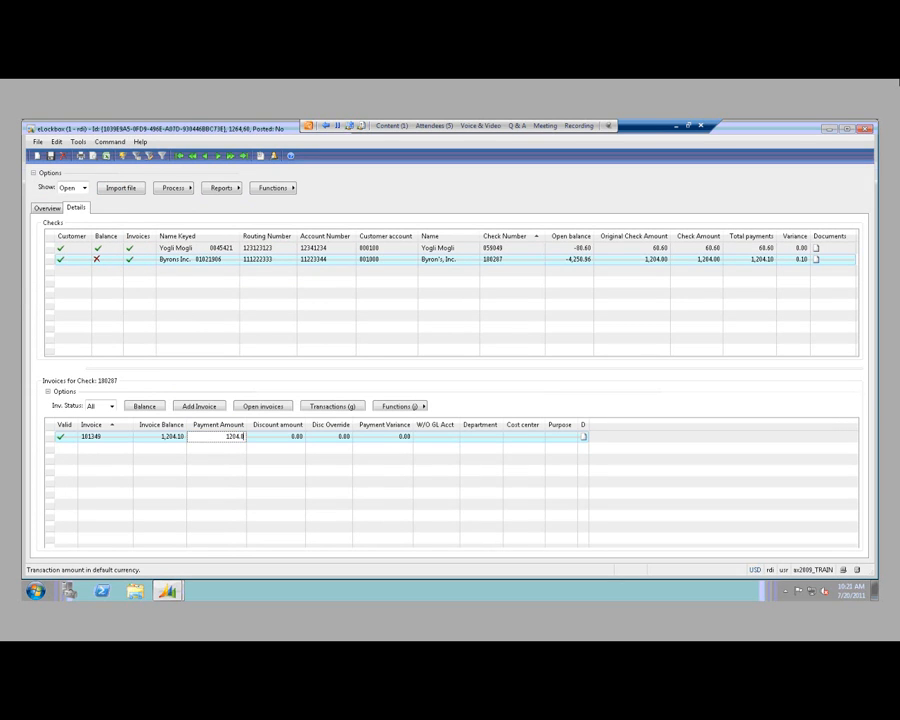
{"action": "left_click", "coordinate": [390, 407]}
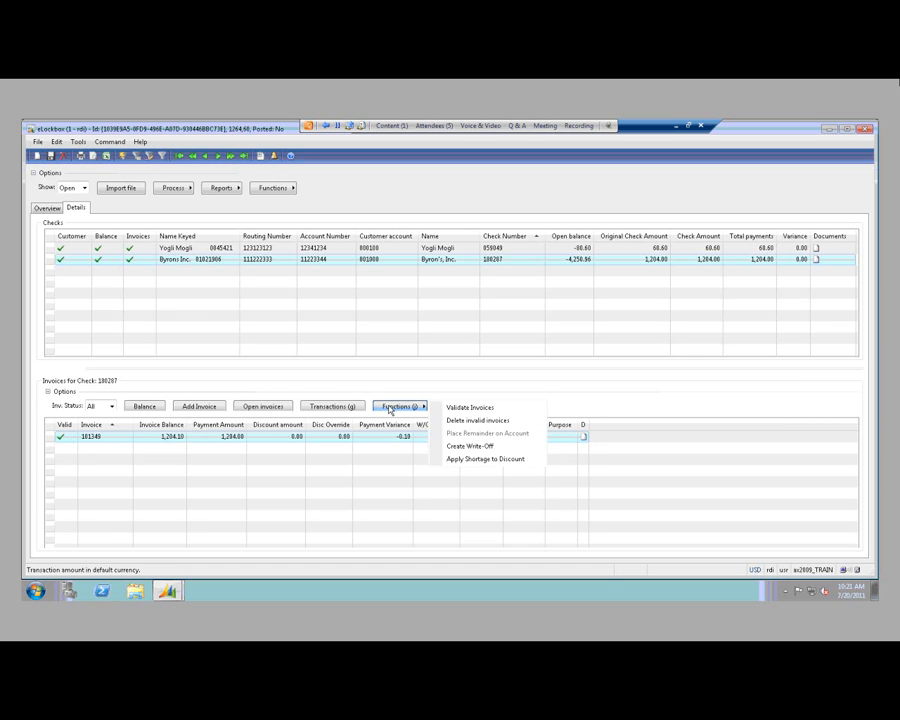
{"action": "left_click", "coordinate": [470, 446]}
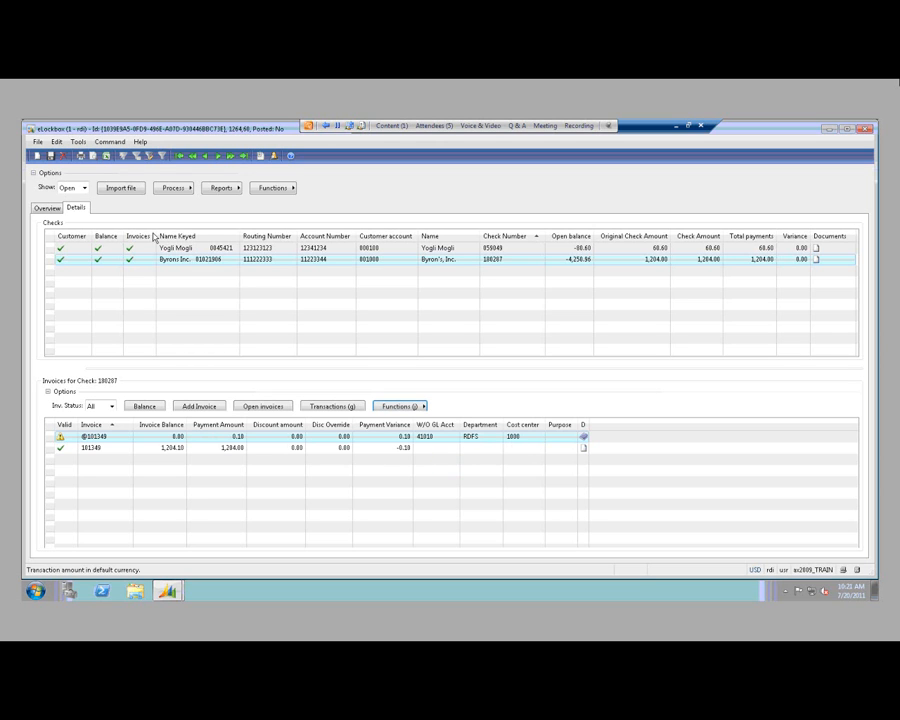
Validate the corrected lockbox and dismiss the resulting message log
{"action": "left_click", "coordinate": [190, 190]}
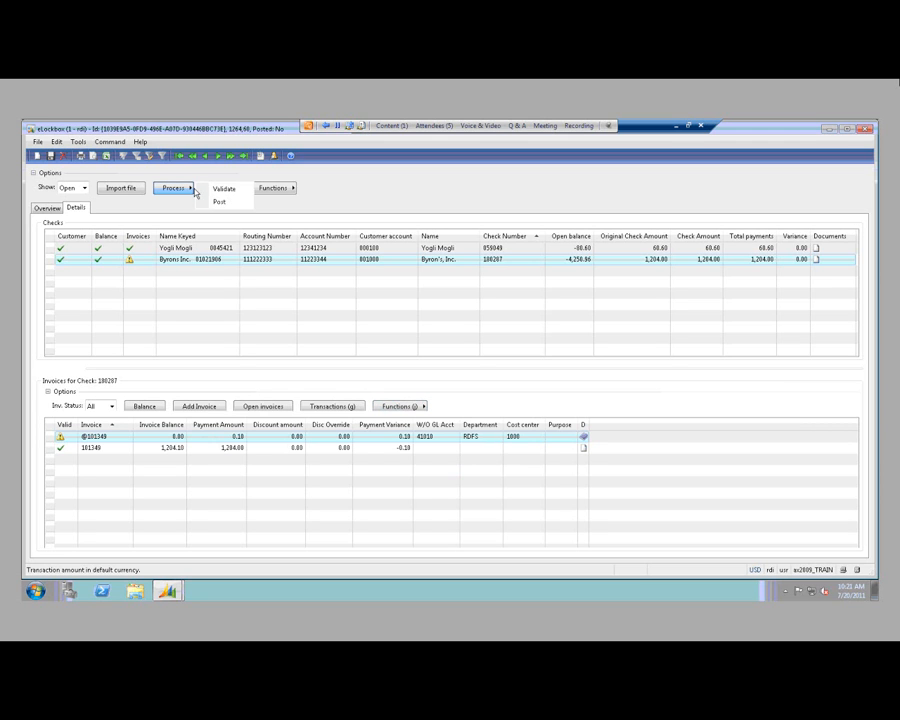
{"action": "left_click", "coordinate": [219, 189]}
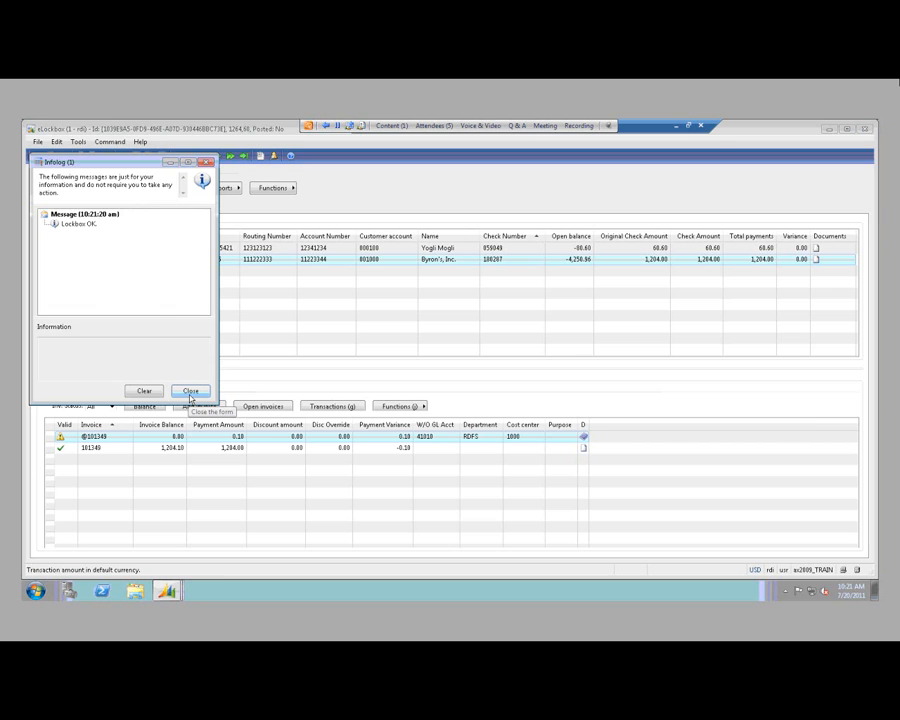
{"action": "left_click", "coordinate": [190, 391]}
Try to post the lockbox with the payment date 7/20/2011, then read through the message log and close it
{"action": "left_click", "coordinate": [183, 190]}
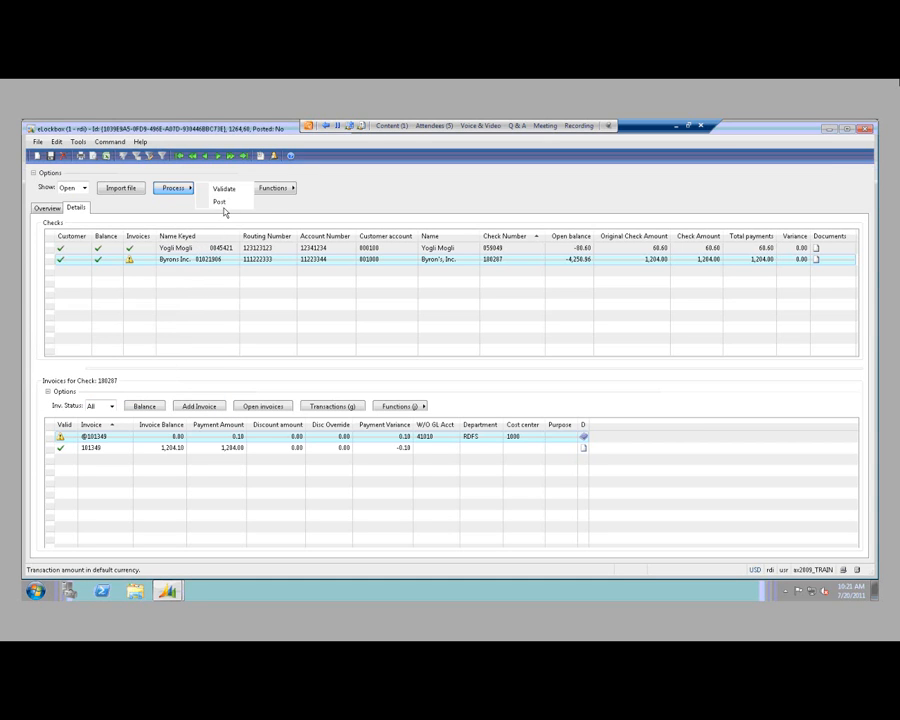
{"action": "left_click", "coordinate": [221, 201]}
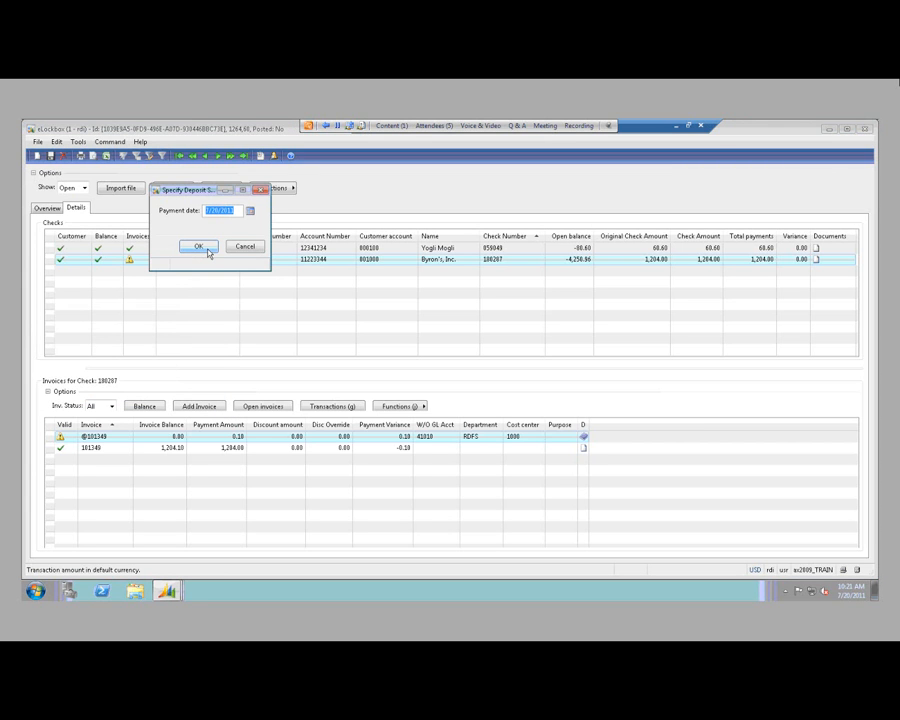
{"action": "left_click", "coordinate": [199, 247]}
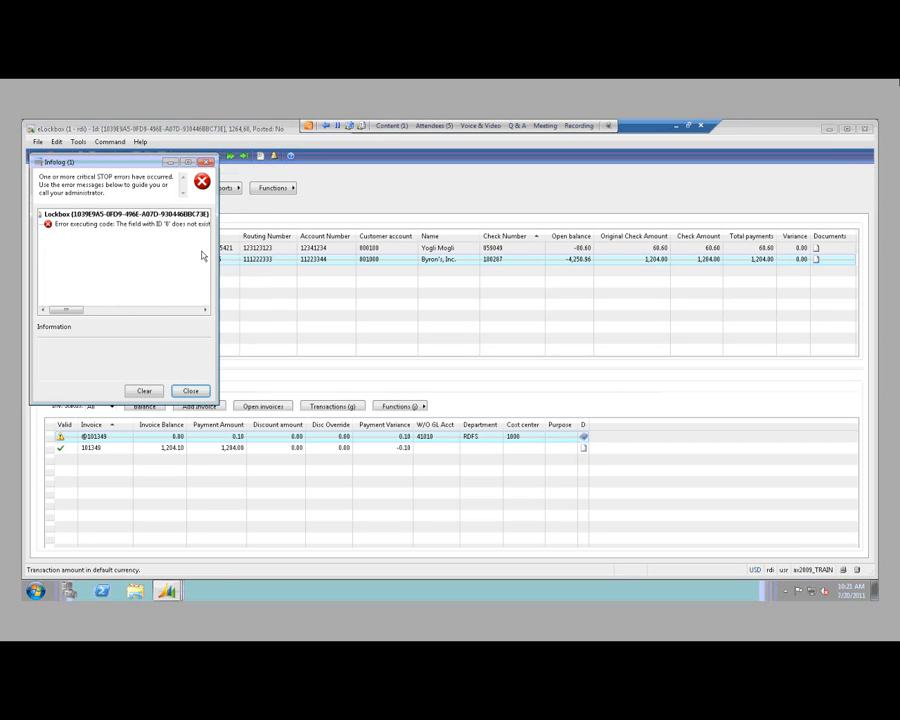
{"action": "left_click_drag", "start_coordinate": [66, 310], "coordinate": [146, 315]}
{"action": "left_click_drag", "start_coordinate": [91, 319], "coordinate": [66, 316]}
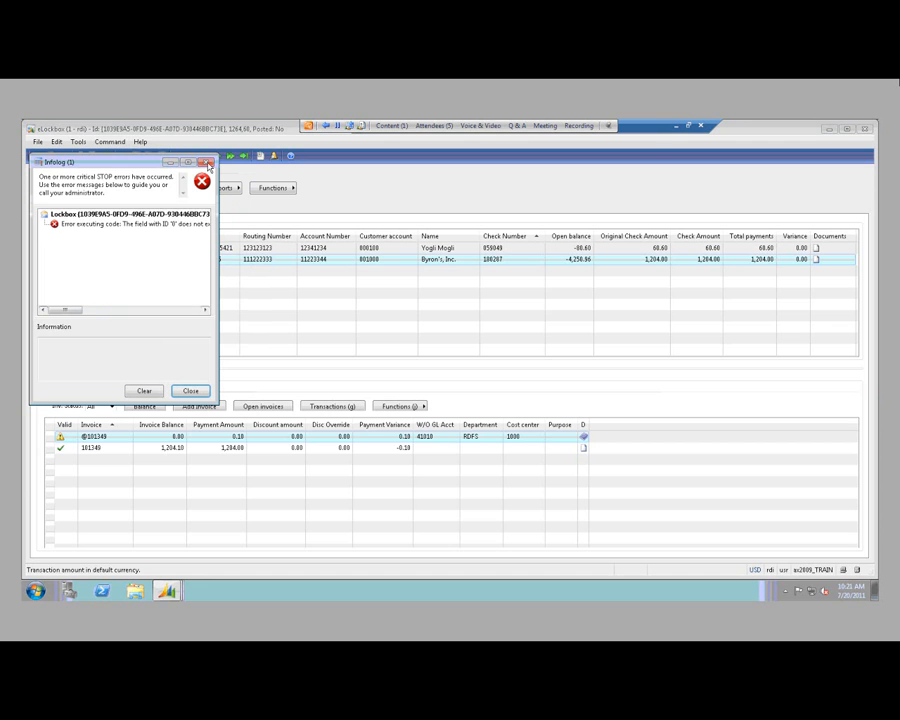
{"action": "left_click", "coordinate": [190, 390]}
Check the lockbox functions for its journals, then find the lockbox entry in the receivables payment journals and view its lines
{"action": "left_click", "coordinate": [271, 189]}
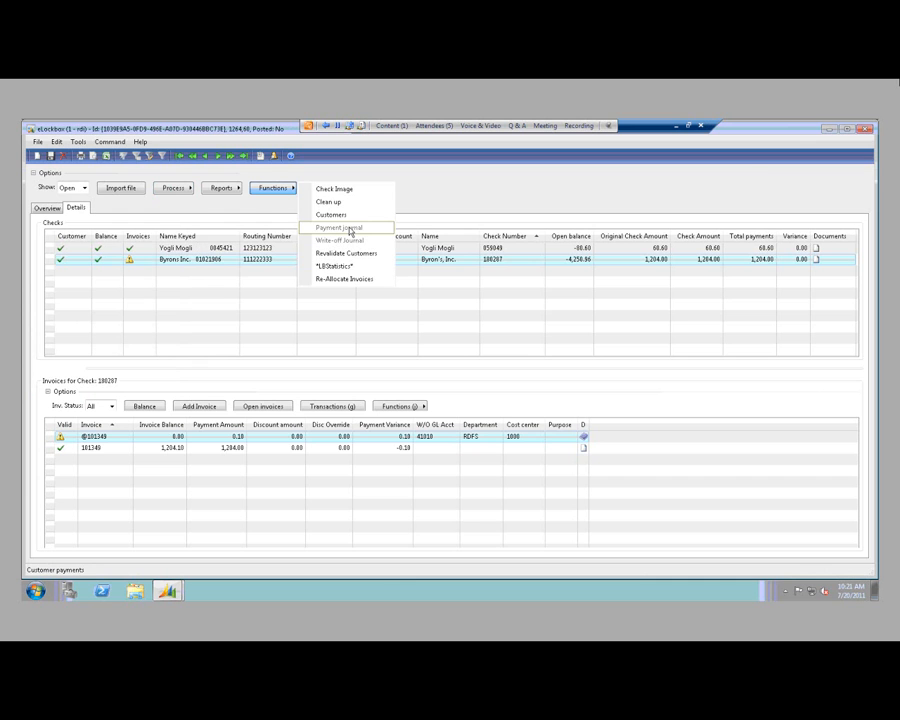
{"action": "left_click", "coordinate": [827, 129]}
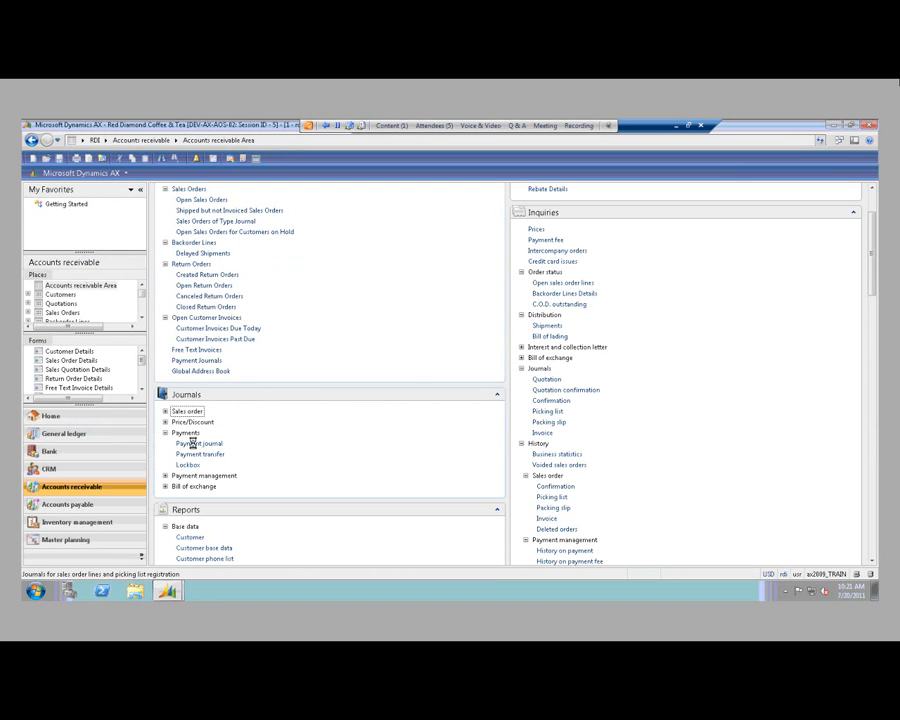
{"action": "left_click", "coordinate": [193, 440]}
{"action": "left_click_drag", "start_coordinate": [367, 354], "coordinate": [379, 478]}
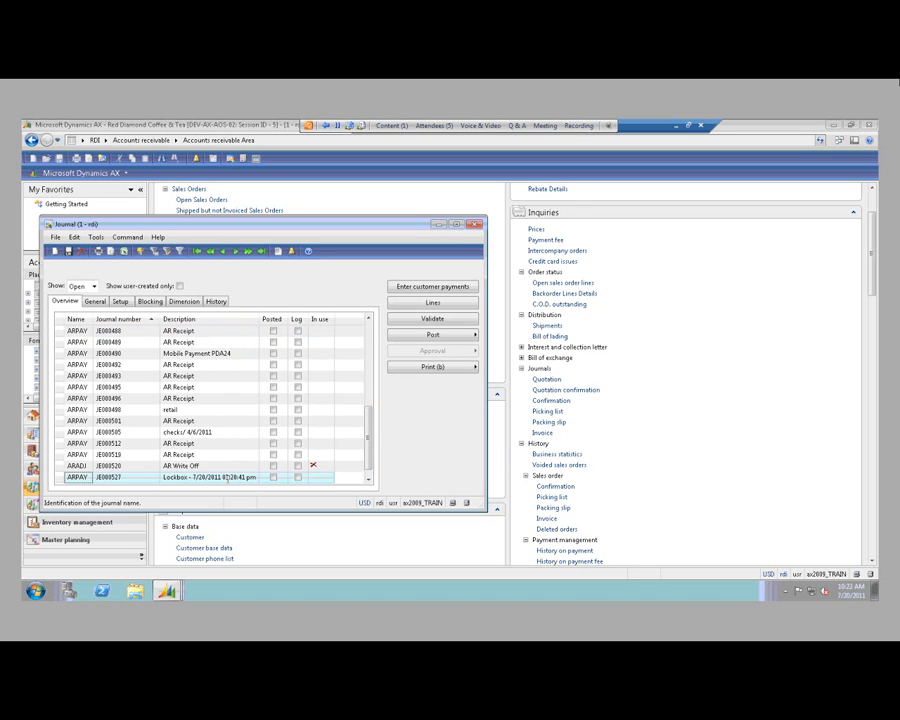
{"action": "left_click", "coordinate": [226, 477]}
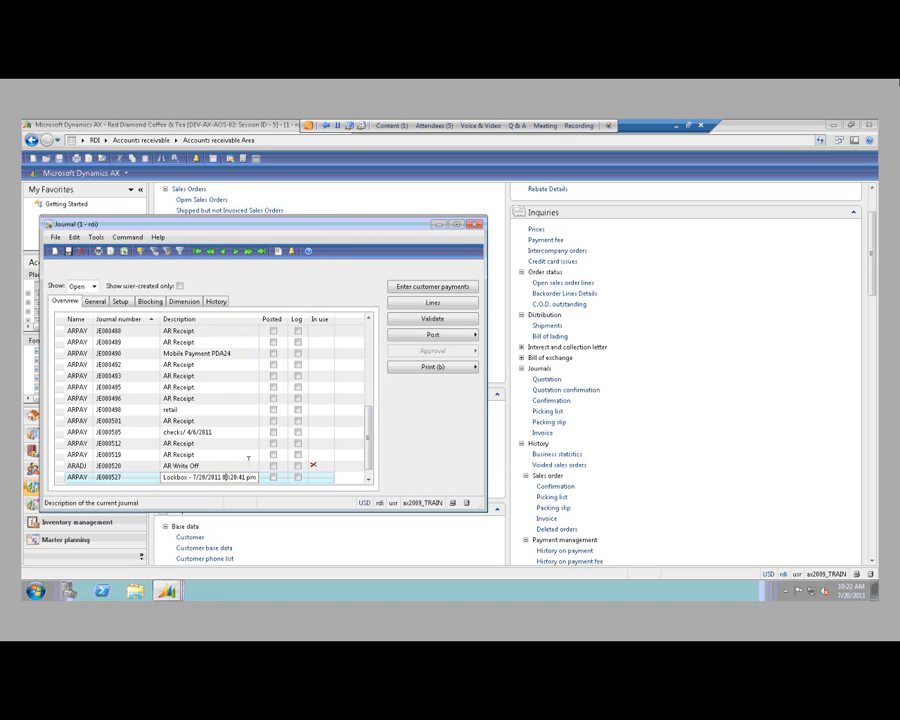
{"action": "left_click", "coordinate": [431, 302]}
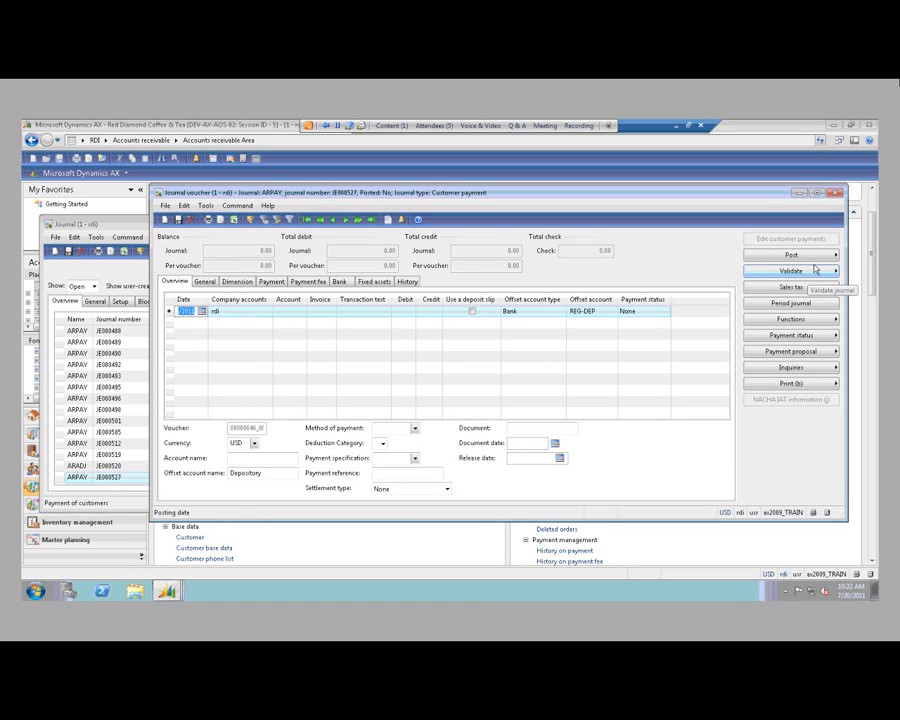
{"action": "left_click", "coordinate": [838, 197]}
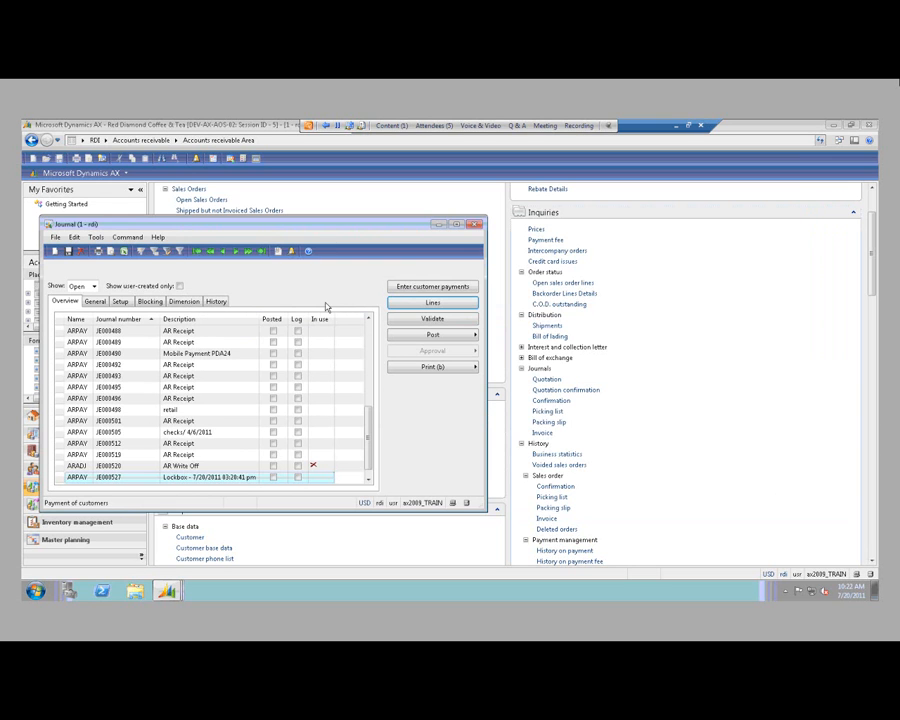
Recheck the end of the journal list and the lockbox journal's lines, then close the journals and the eLockbox form
{"action": "left_click_drag", "start_coordinate": [370, 447], "coordinate": [369, 462]}
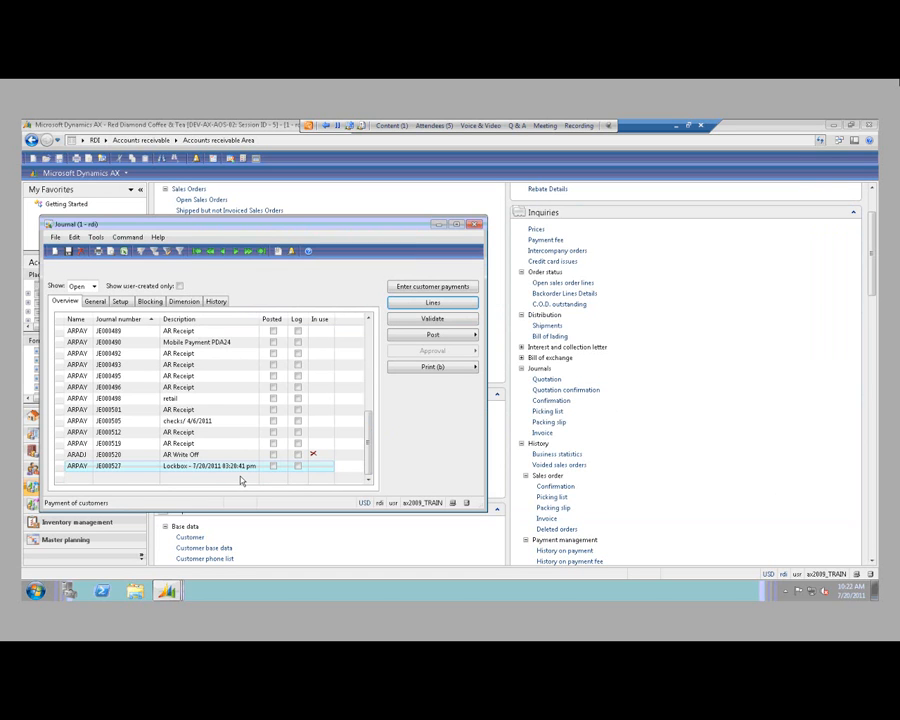
{"action": "left_click", "coordinate": [411, 305]}
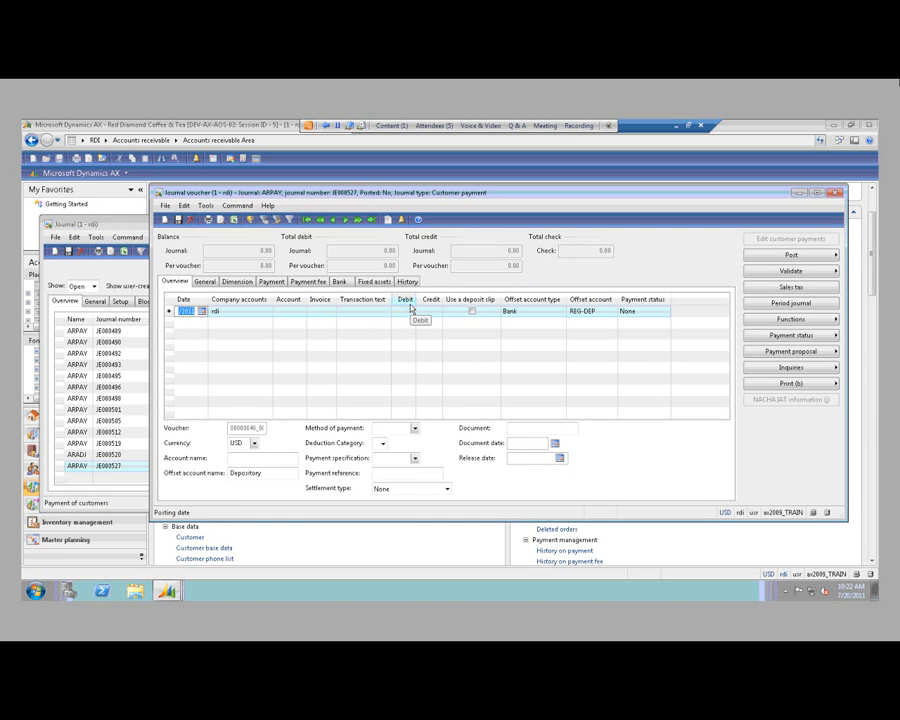
{"action": "left_click", "coordinate": [835, 196]}
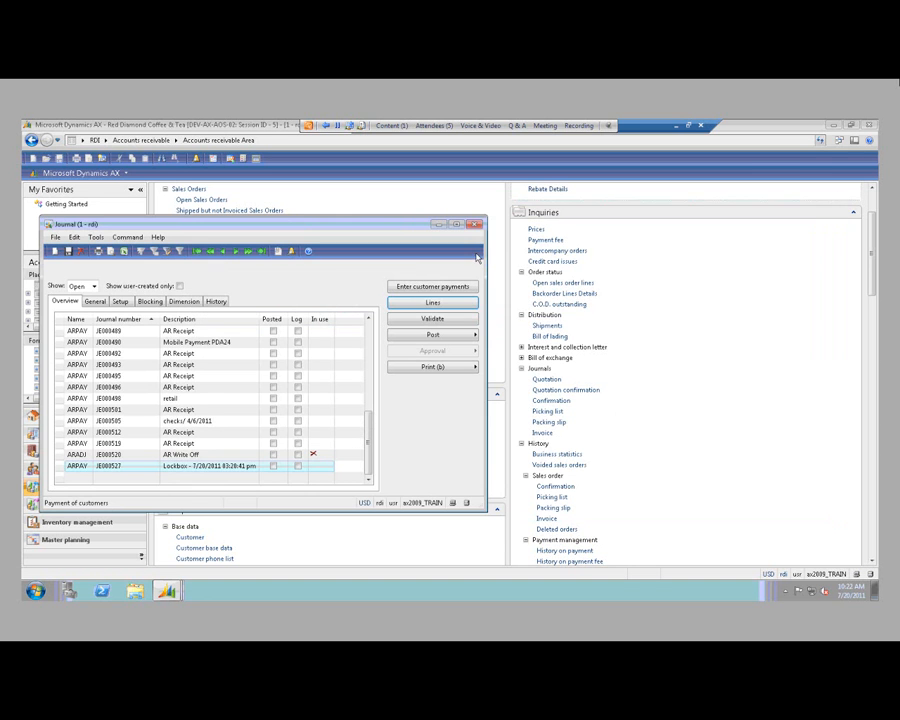
{"action": "left_click", "coordinate": [477, 227]}
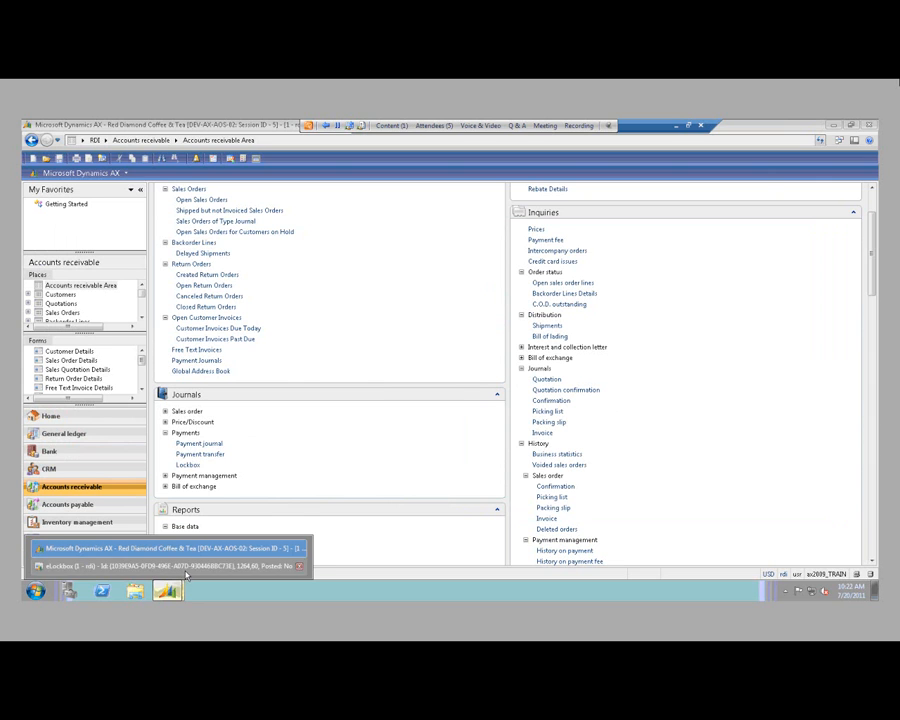
{"action": "left_click", "coordinate": [185, 566]}
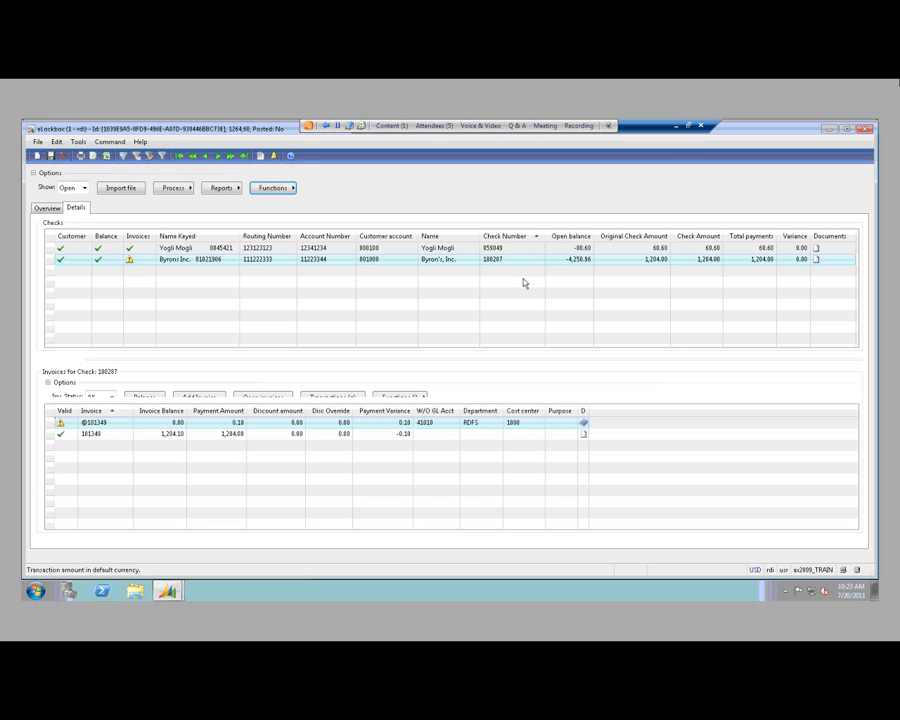
{"action": "left_click", "coordinate": [866, 131]}
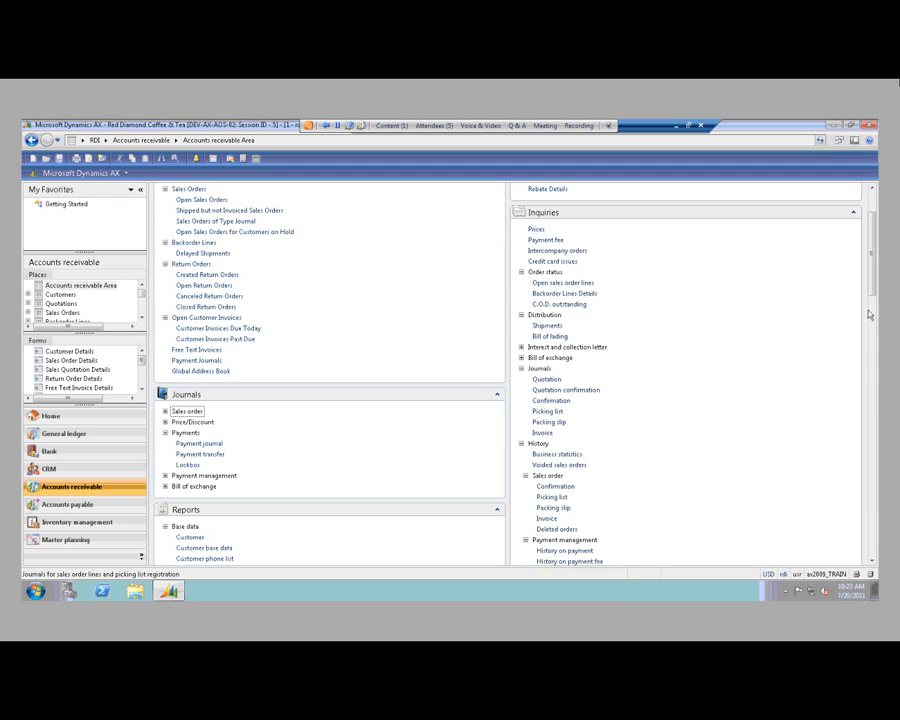
Review the general and write-off settings in the Lockbox parameters of the Accounts receivable setup, then close them
{"action": "left_click_drag", "start_coordinate": [872, 289], "coordinate": [877, 544]}
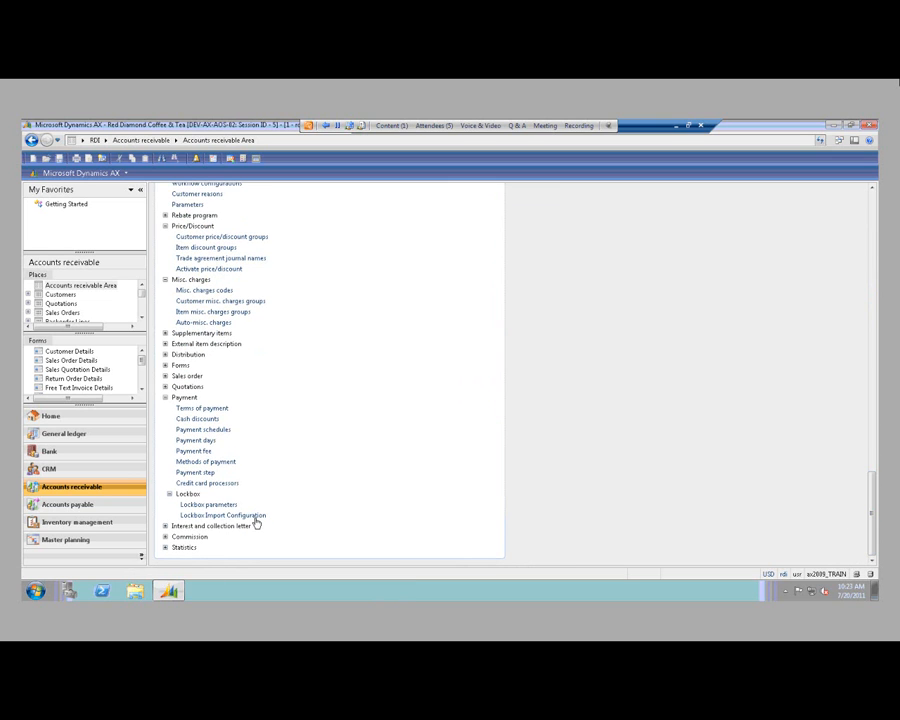
{"action": "left_click", "coordinate": [224, 505]}
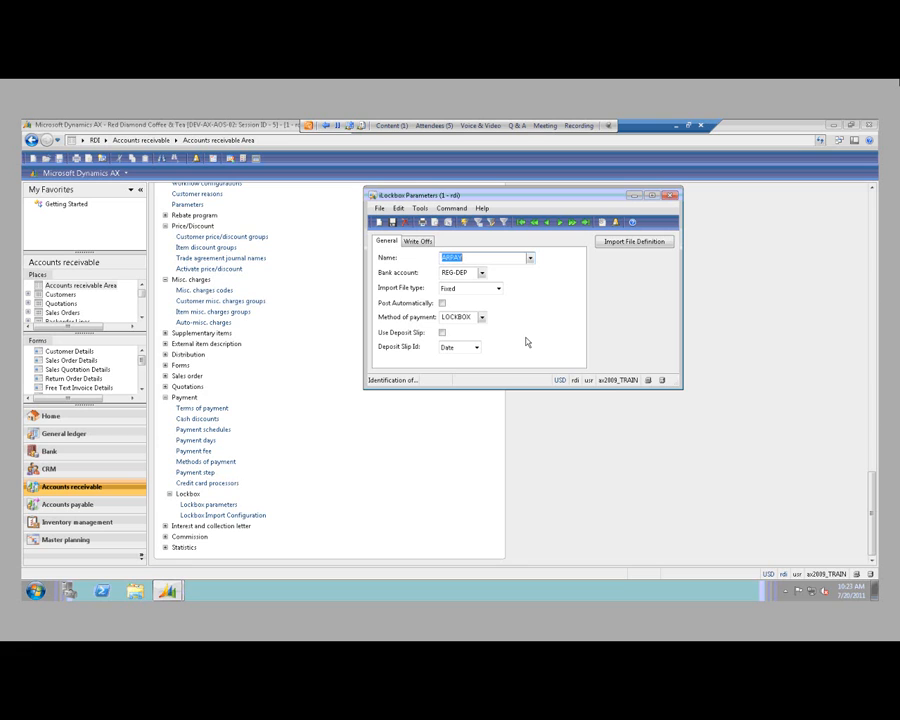
{"action": "left_click", "coordinate": [422, 243]}
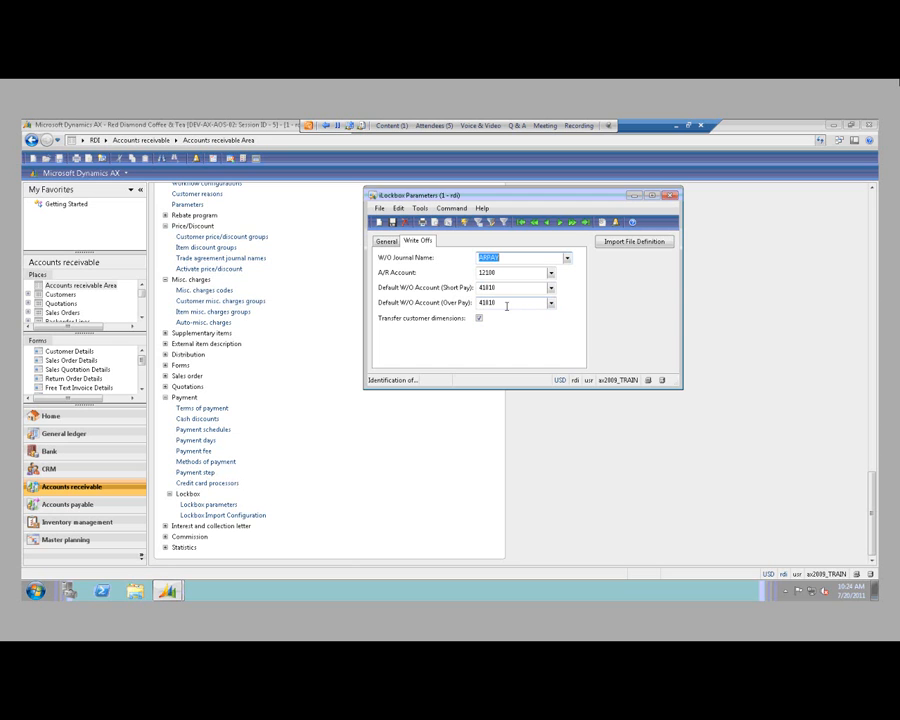
{"action": "left_click", "coordinate": [671, 195]}
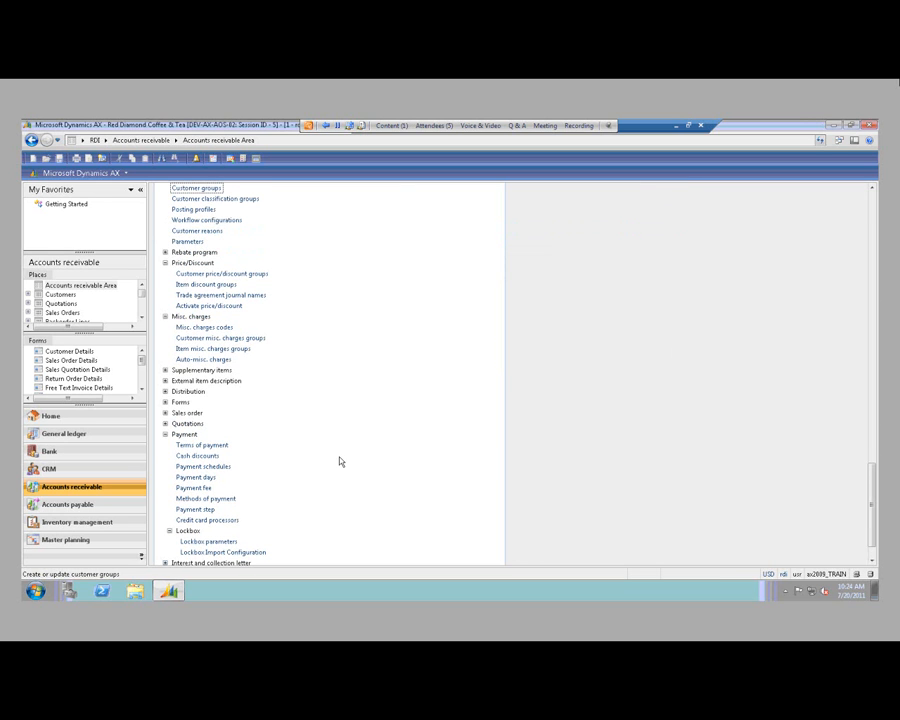
Review the record types and fields in the Lockbox Import Configuration, close it, and minimize the remote session to return to the presentation
{"action": "left_click", "coordinate": [256, 556]}
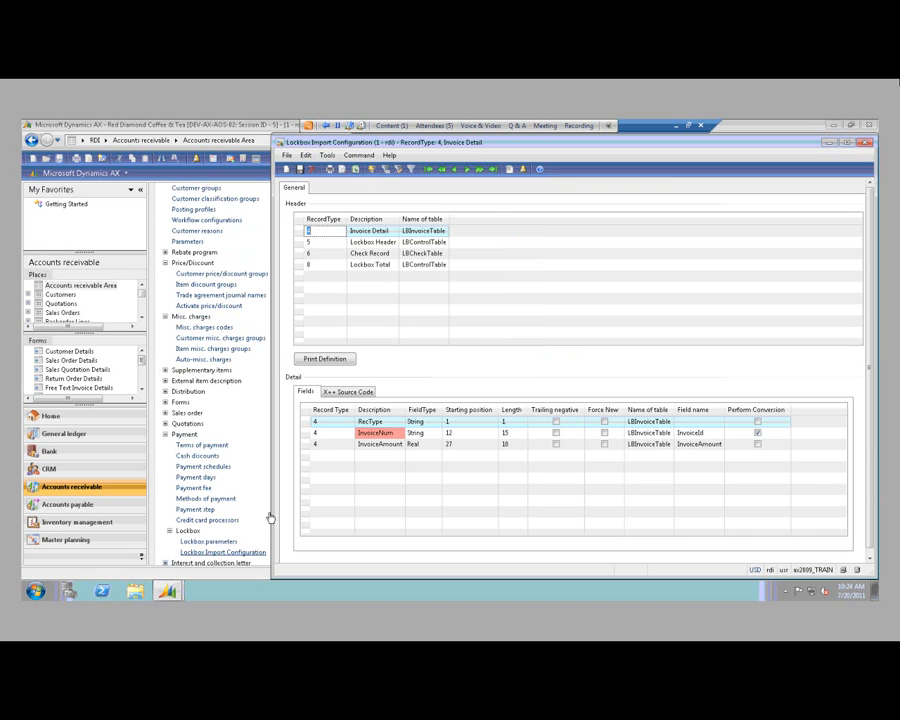
{"action": "left_click", "coordinate": [864, 143]}
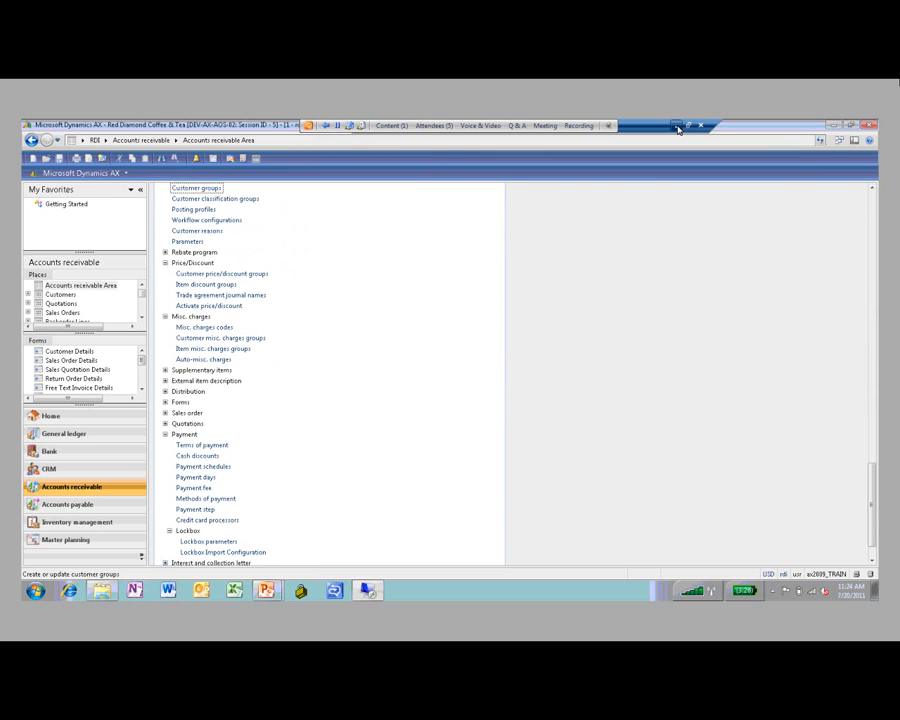
{"action": "left_click", "coordinate": [677, 128]}
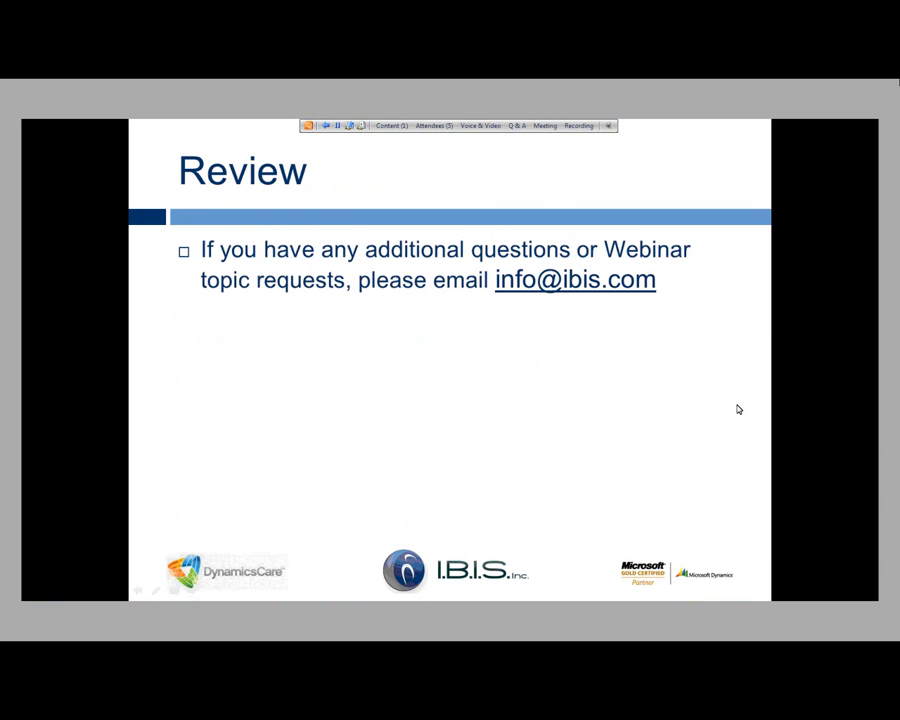